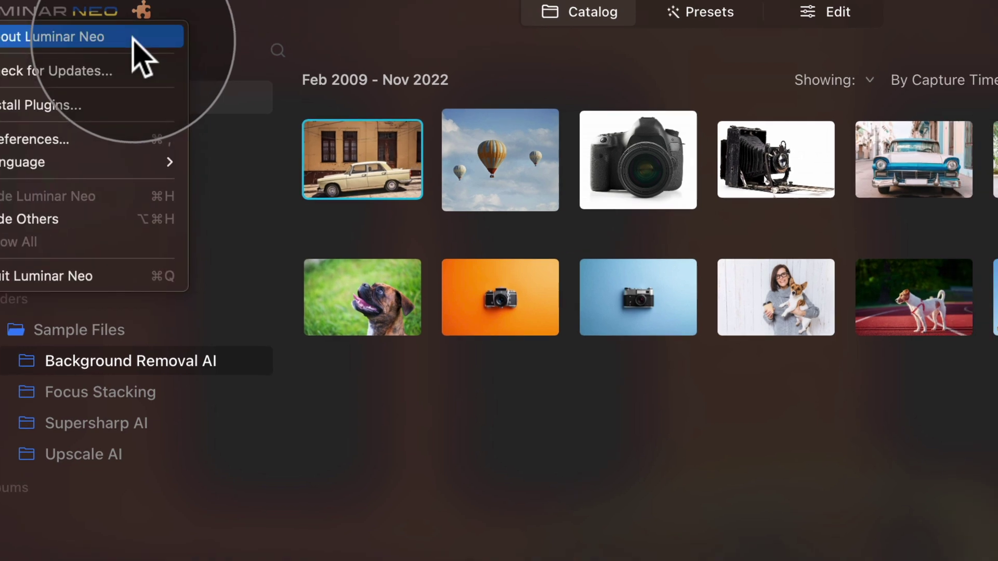
Step: Check the installed Luminar Neo version, then look for updates and install version 1.5.0 with a relaunch
click(179, 50)
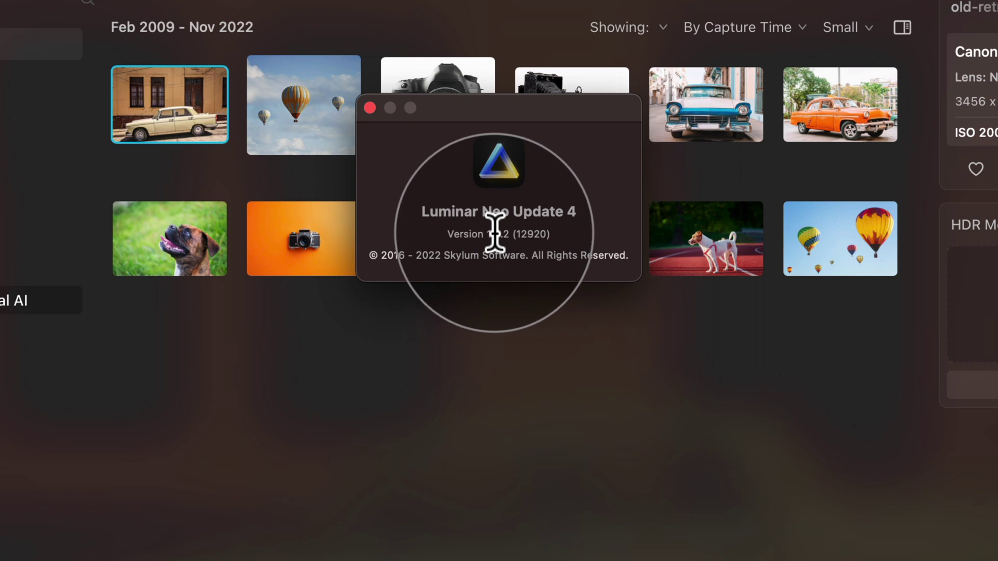
click(369, 107)
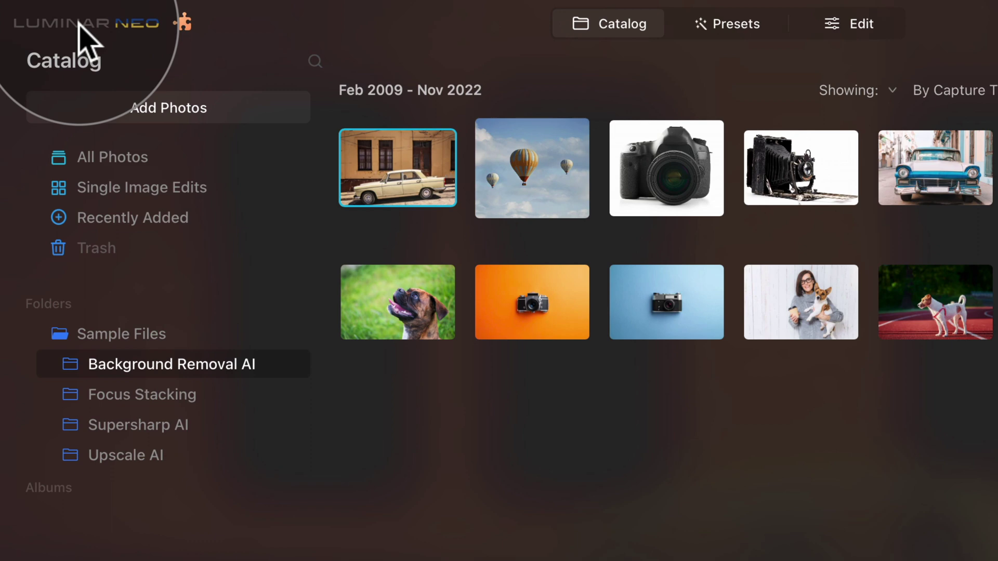
click(54, 16)
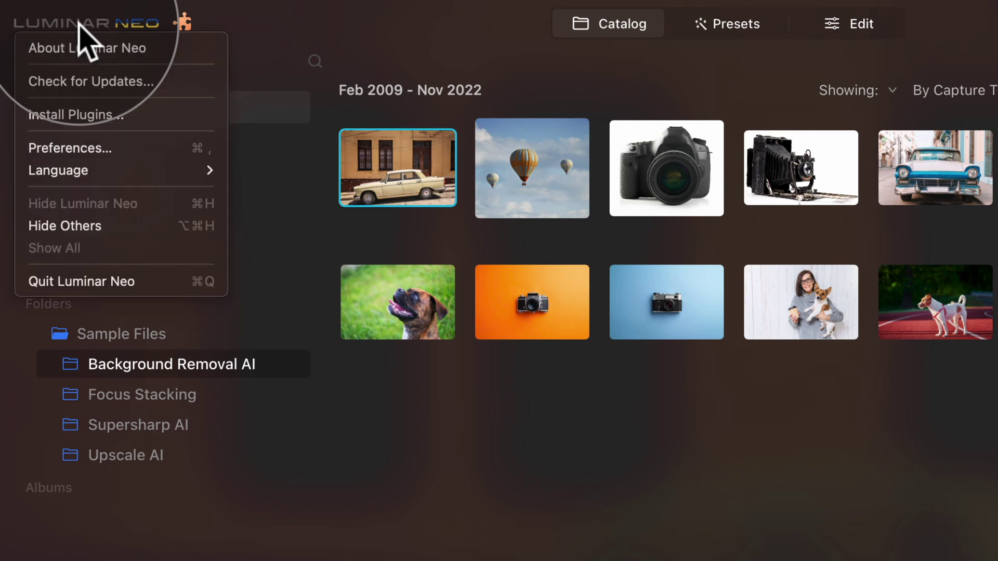
click(195, 85)
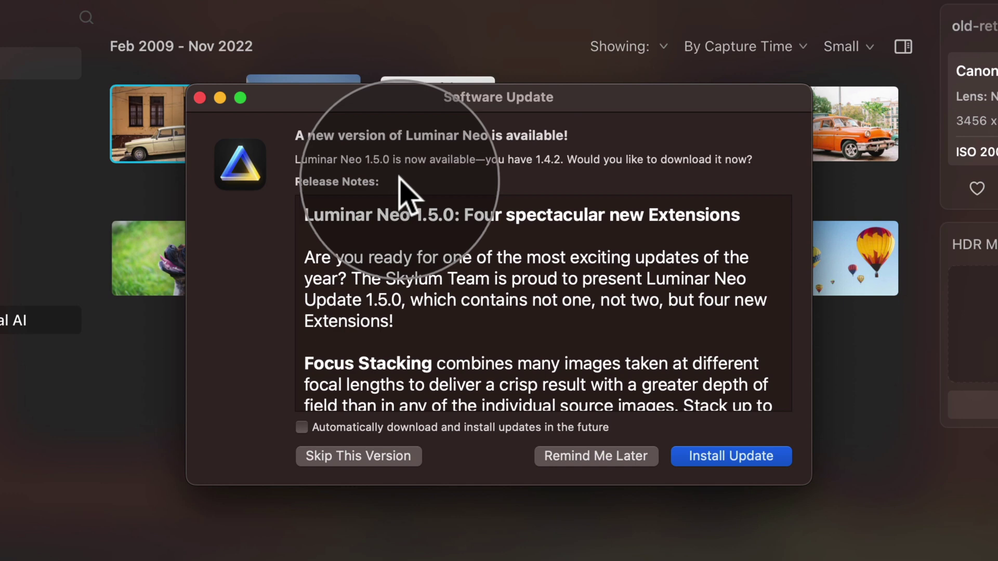
click(778, 456)
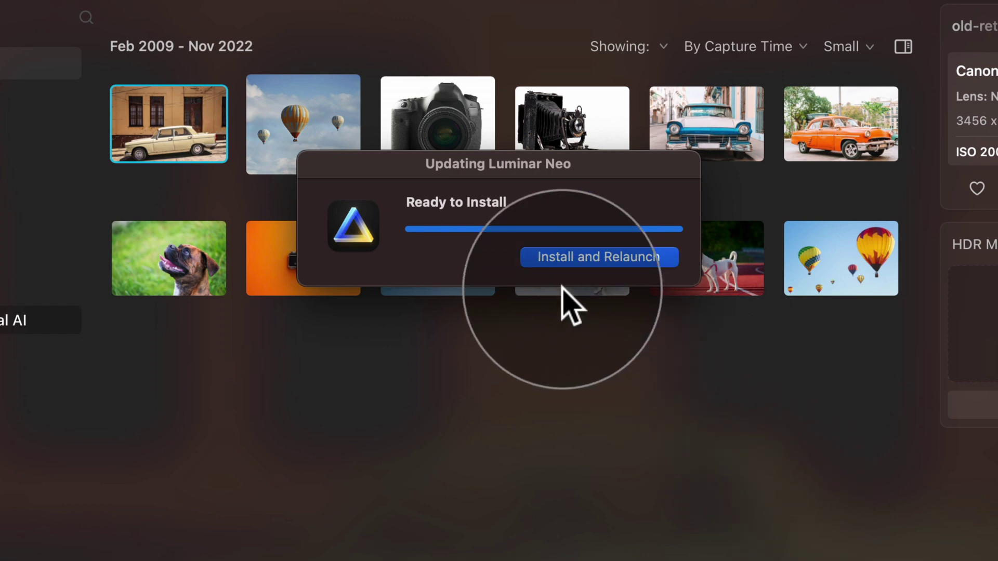
click(623, 259)
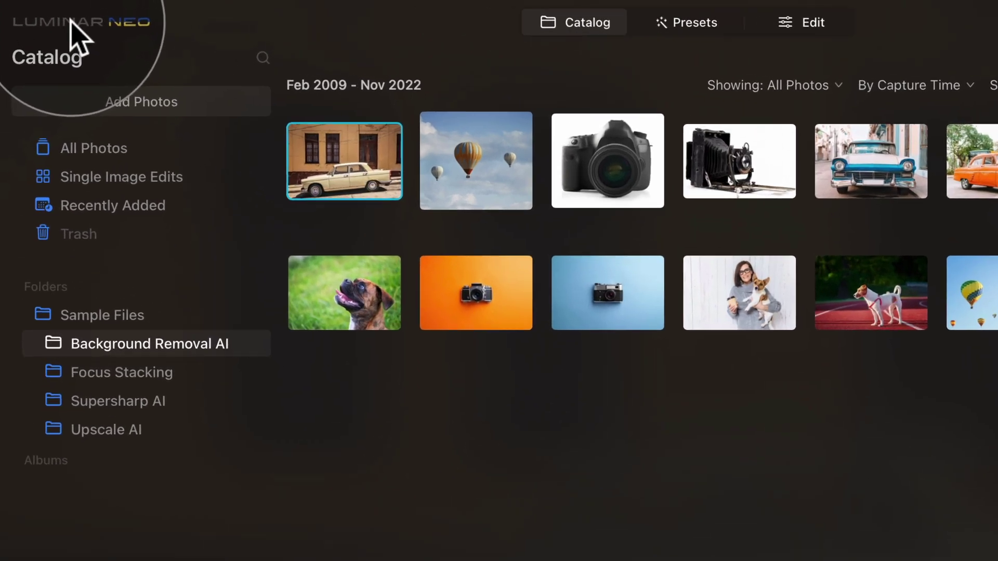
Step: Verify which Luminar Neo version is installed after the relaunch and close the version information
click(48, 16)
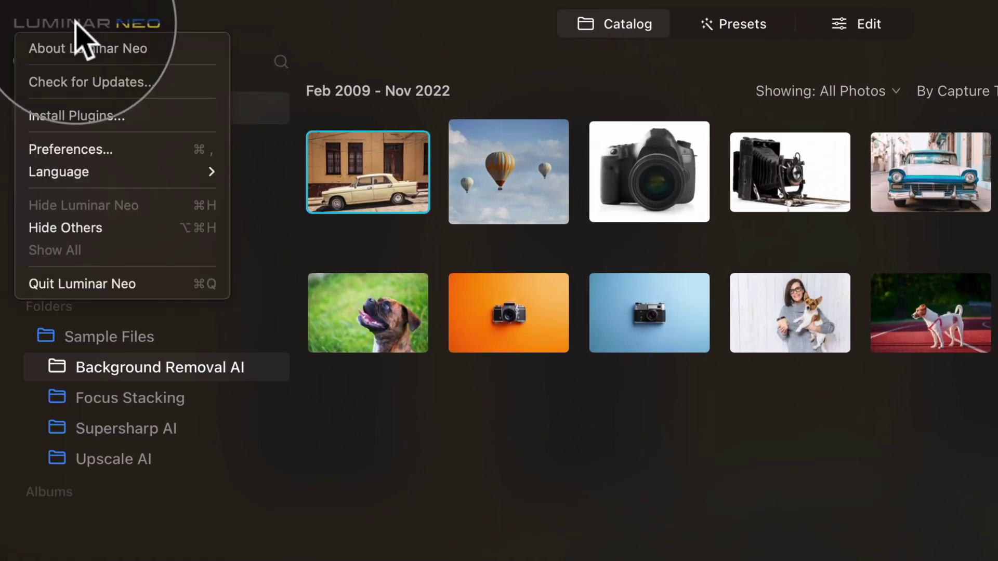
click(167, 50)
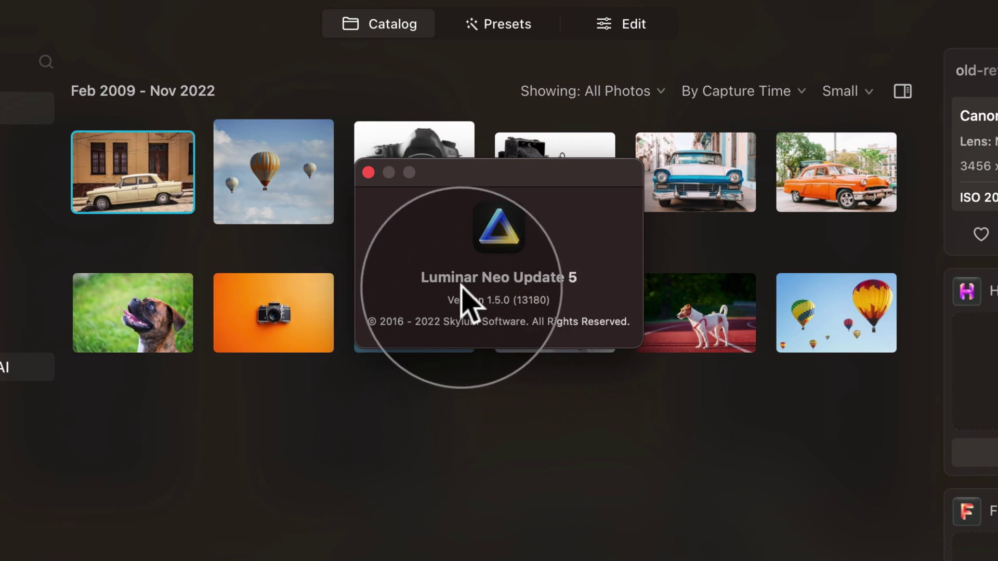
click(368, 173)
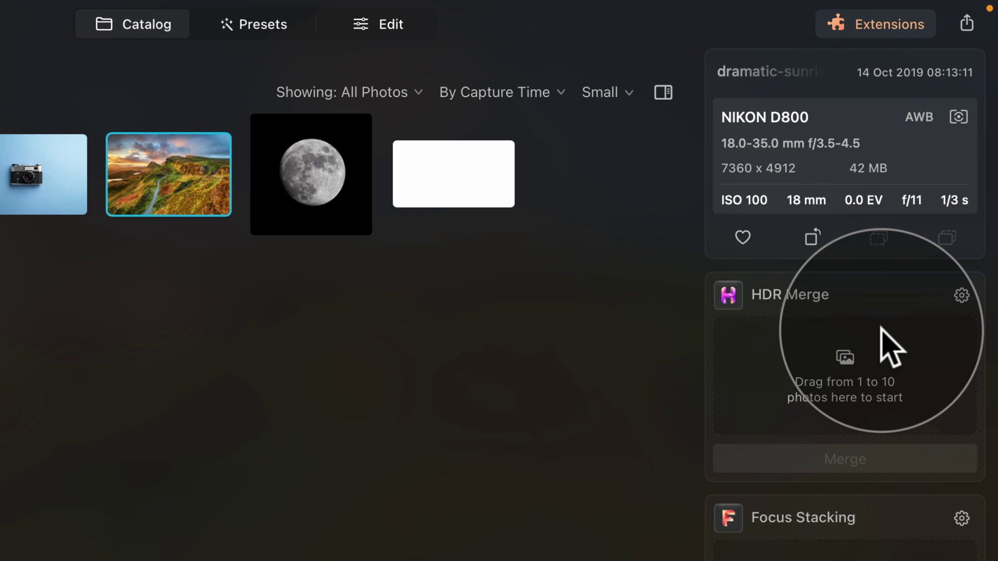
Step: Review the extension panels in the catalog and the overview of available Luminar Neo extensions
scroll(887, 523, down, 2)
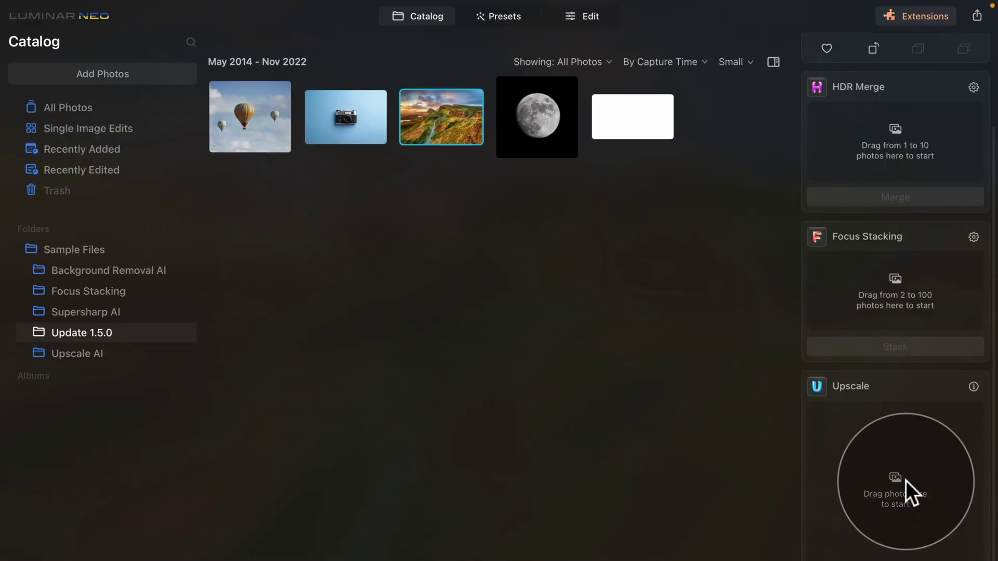
scroll(905, 480, up, 3)
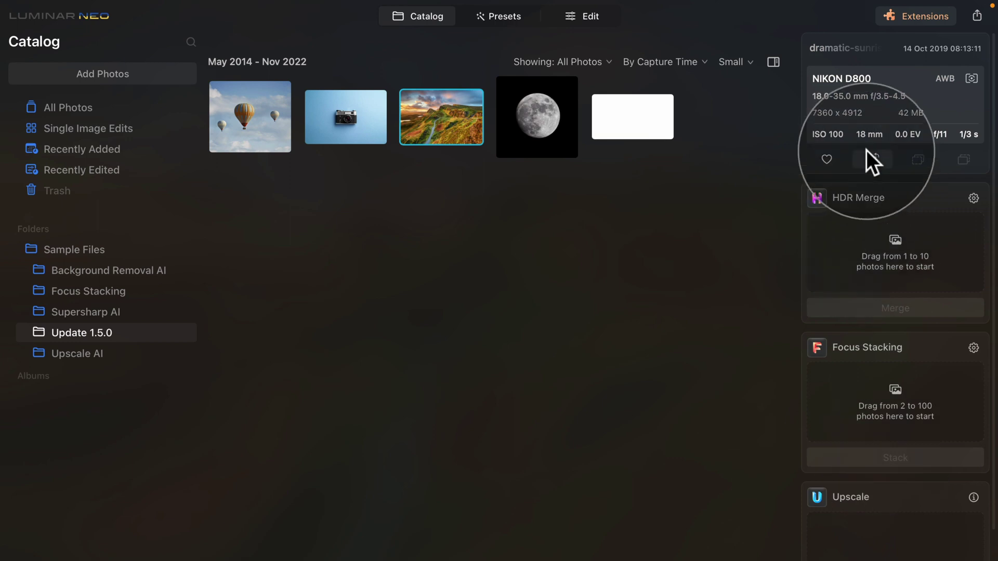
click(899, 20)
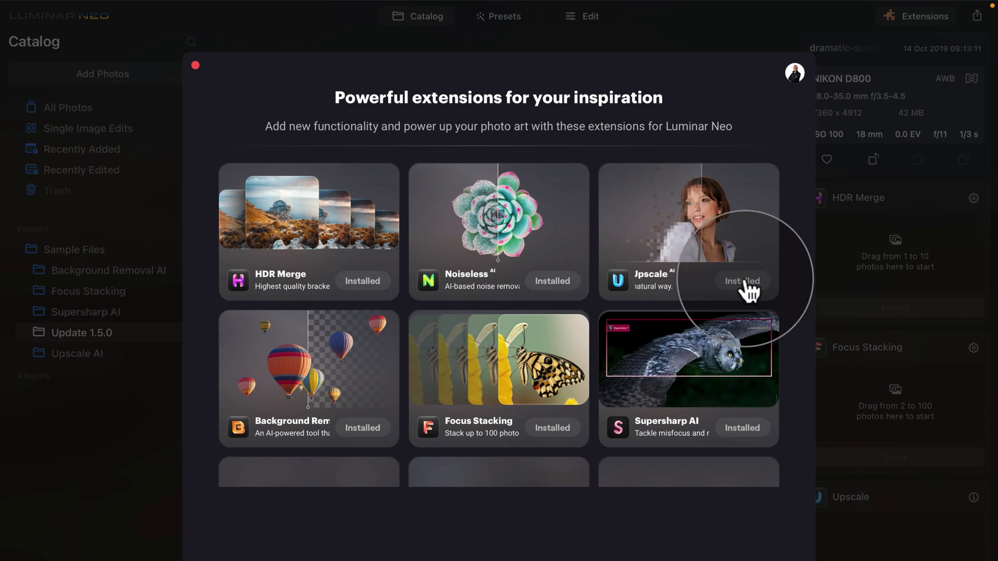
click(197, 65)
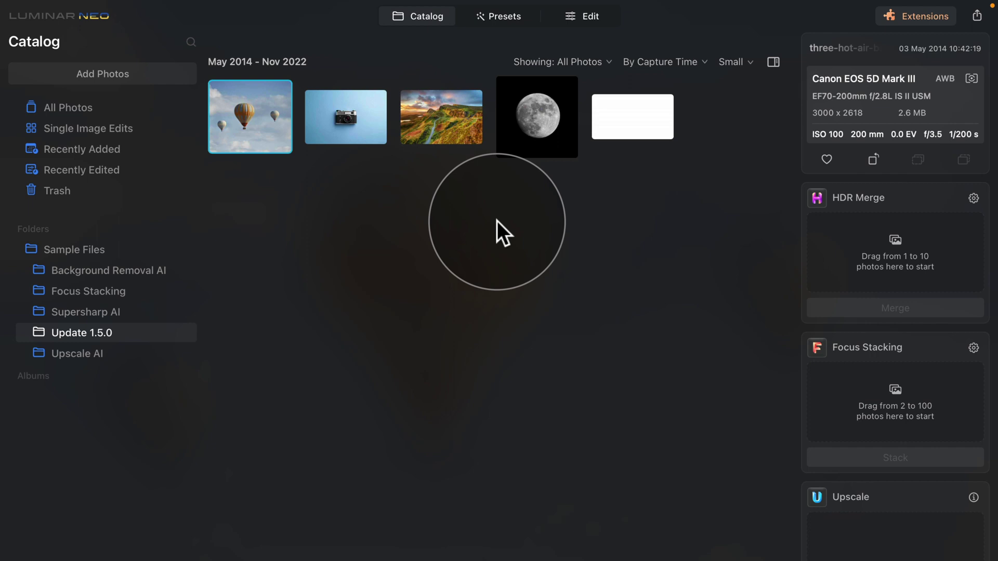
Step: Open the Focus Stacking folder under Sample Files and preview its first photo enlarged before returning to the thumbnails
click(97, 288)
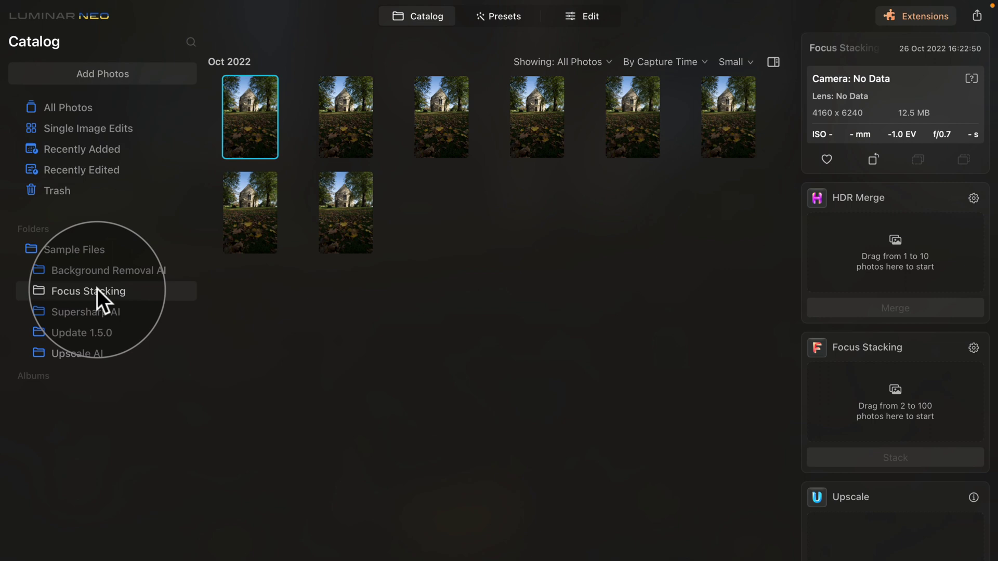
double_click(269, 134)
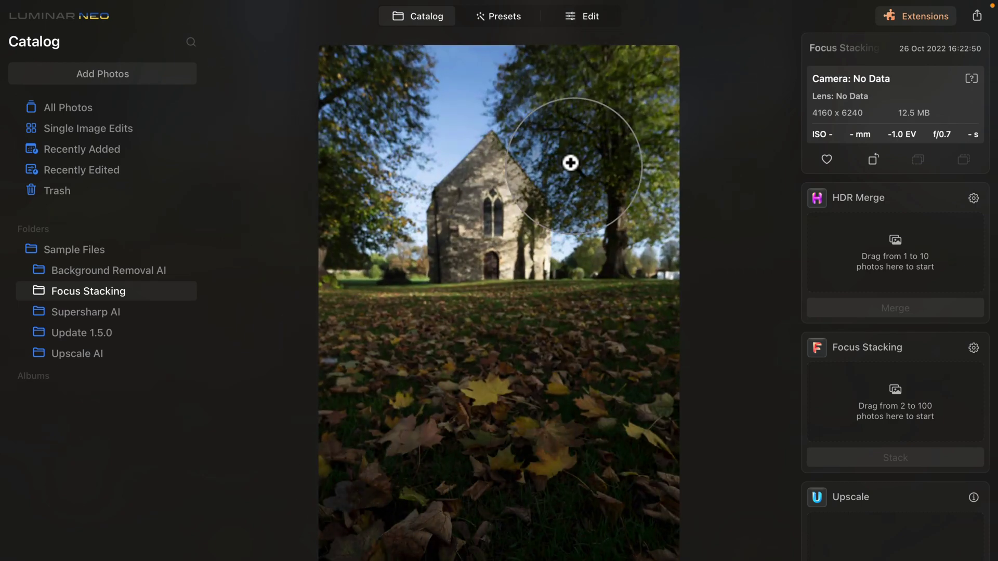
double_click(492, 132)
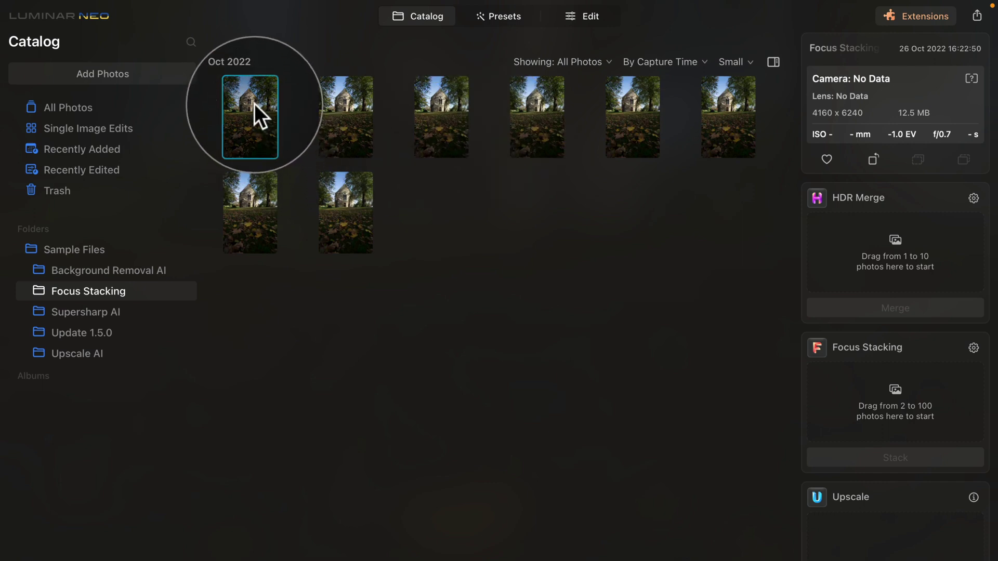
Step: Load all eight photos of the folder into the Focus Stacking extension and browse through the loaded images
shift+click(352, 212)
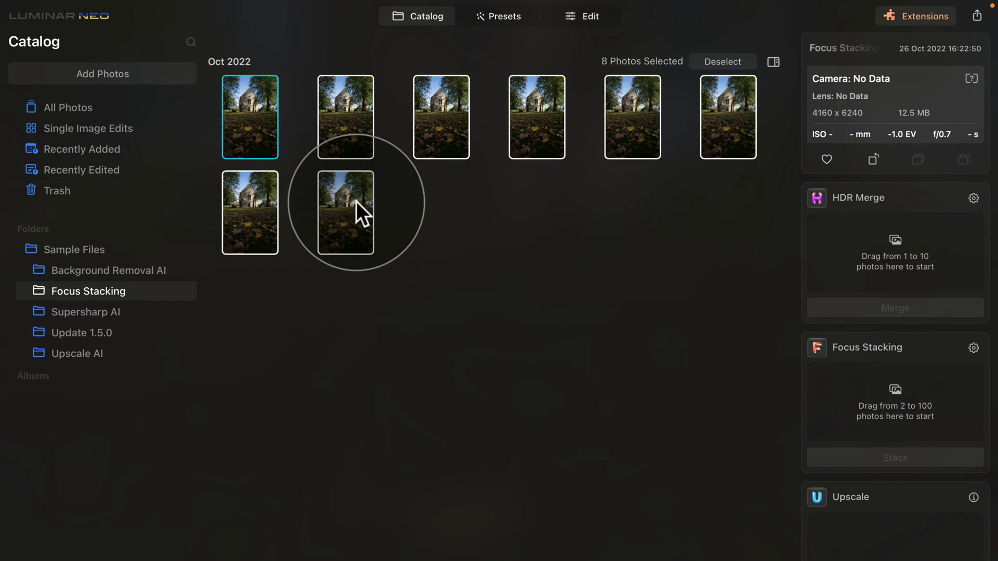
drag(335, 93, 882, 378)
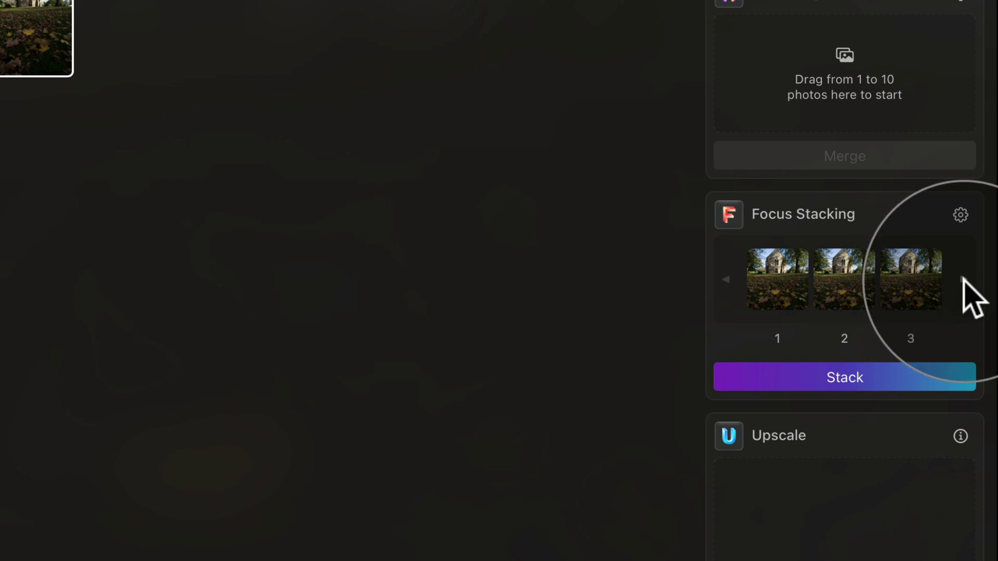
click(961, 281)
click(961, 280)
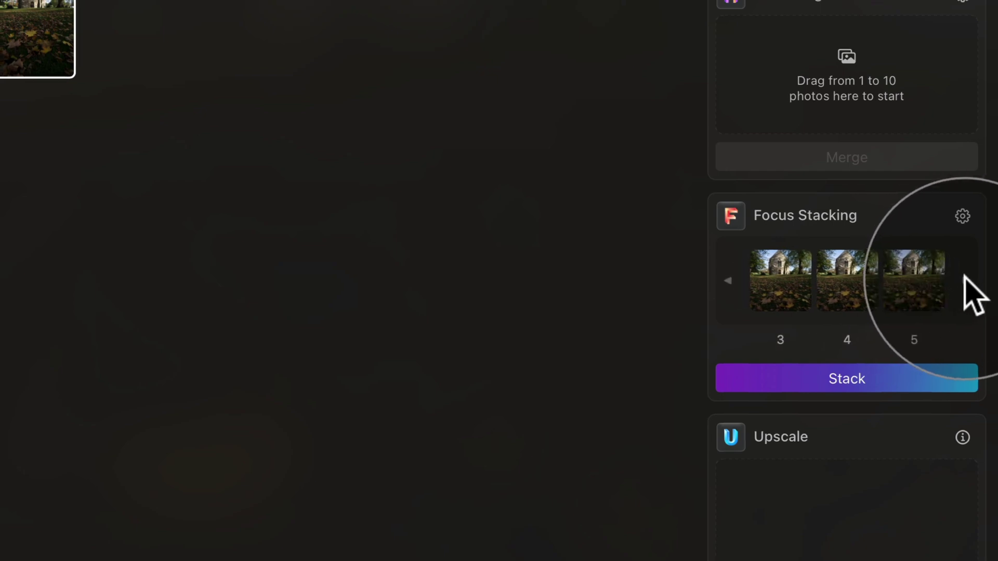
Step: Choose Focus Stacking - 4 as the auto alignment reference image and enable Chromatic Aberration Reduction for the stack
click(962, 216)
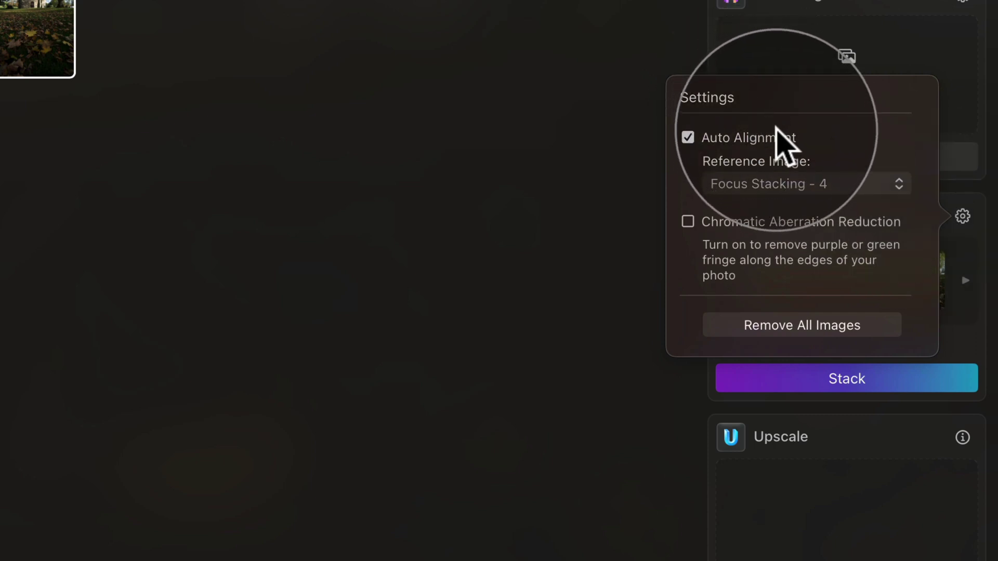
click(857, 183)
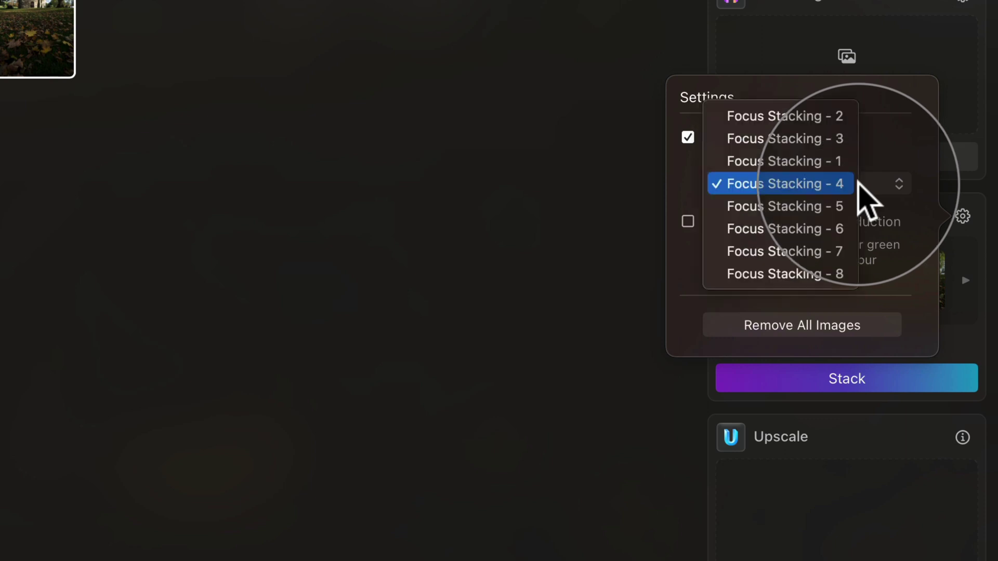
click(845, 183)
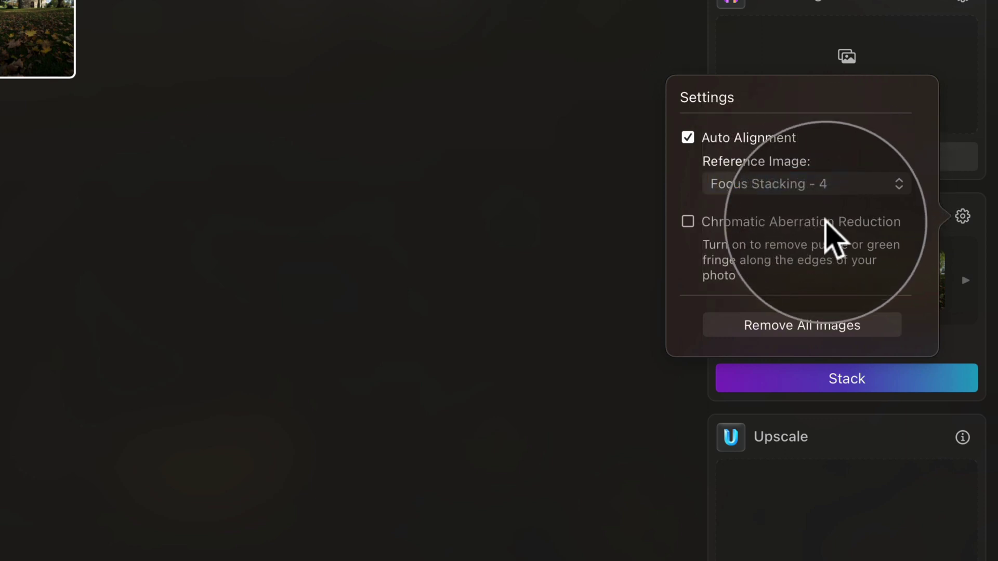
click(688, 221)
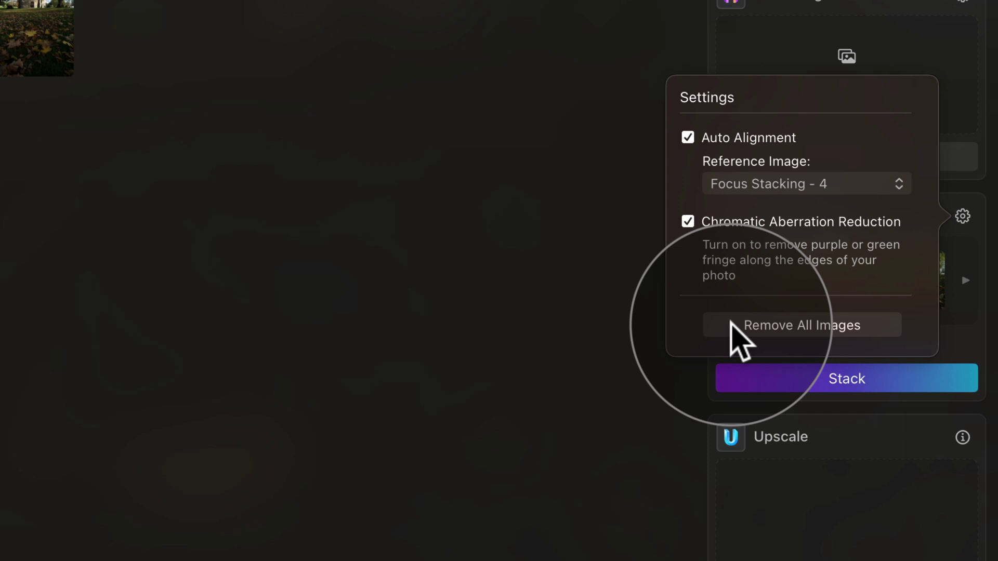
click(581, 253)
Step: Stack the loaded photos and preview the resulting focus-stacked image of the church enlarged
mouse_move(761, 263)
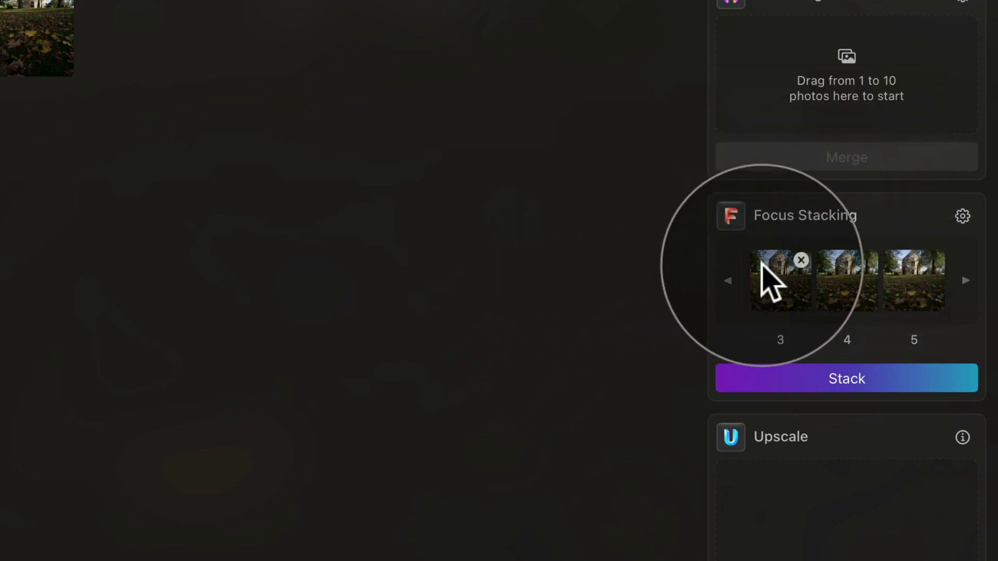
click(892, 379)
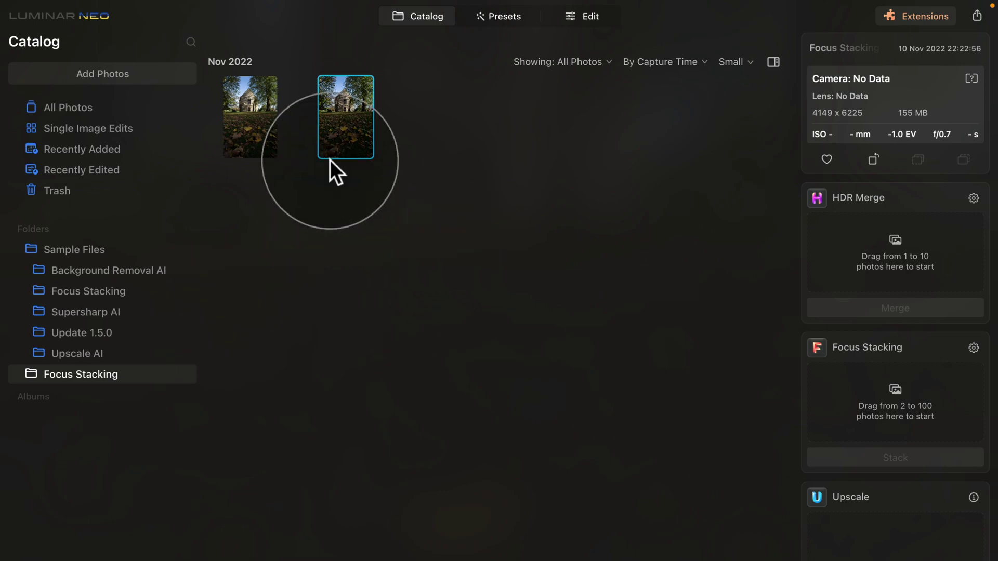
double_click(348, 123)
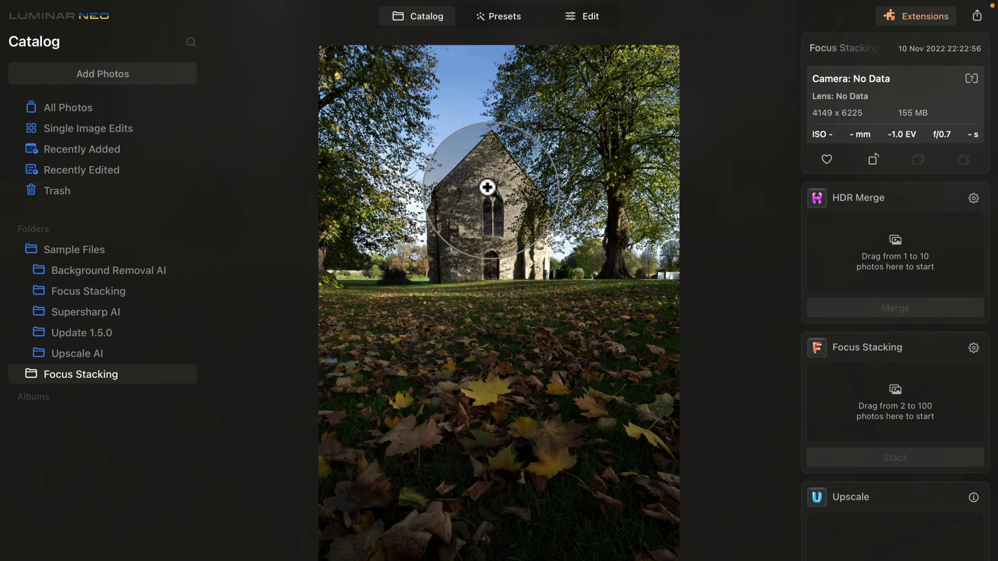
key(Escape)
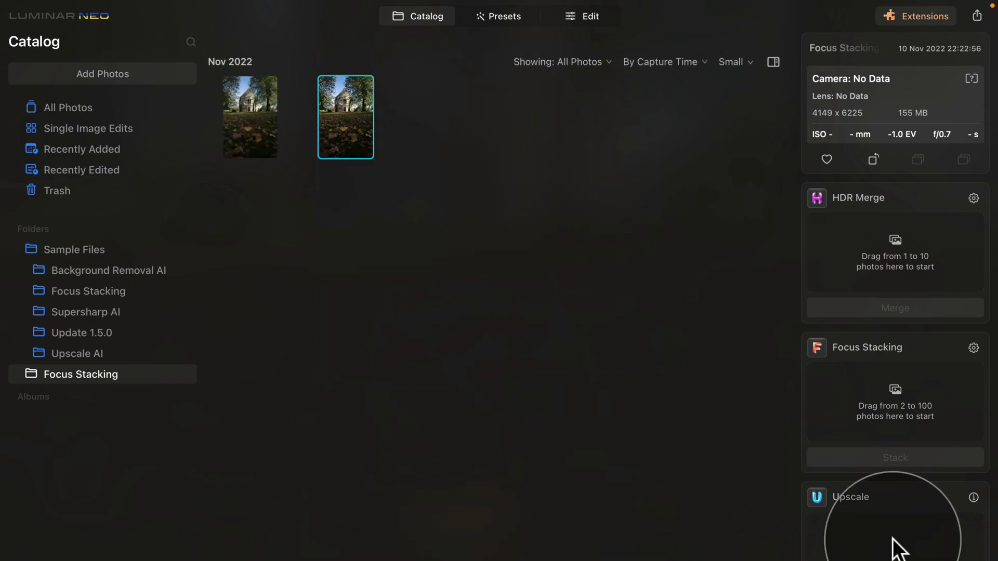
Step: Open the Update 1.5.0 folder and load its moon photo into the Upscale extension
click(102, 332)
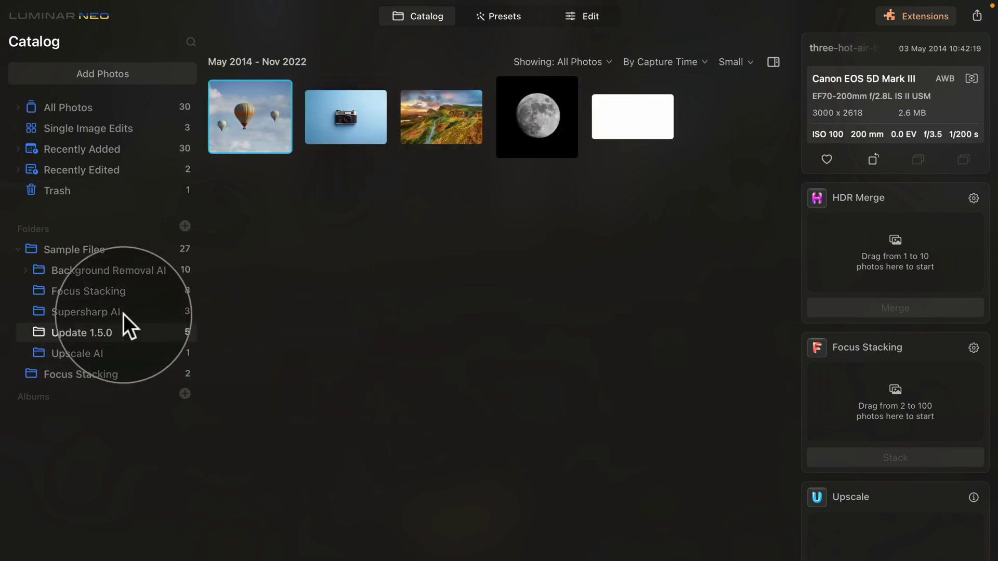
click(528, 116)
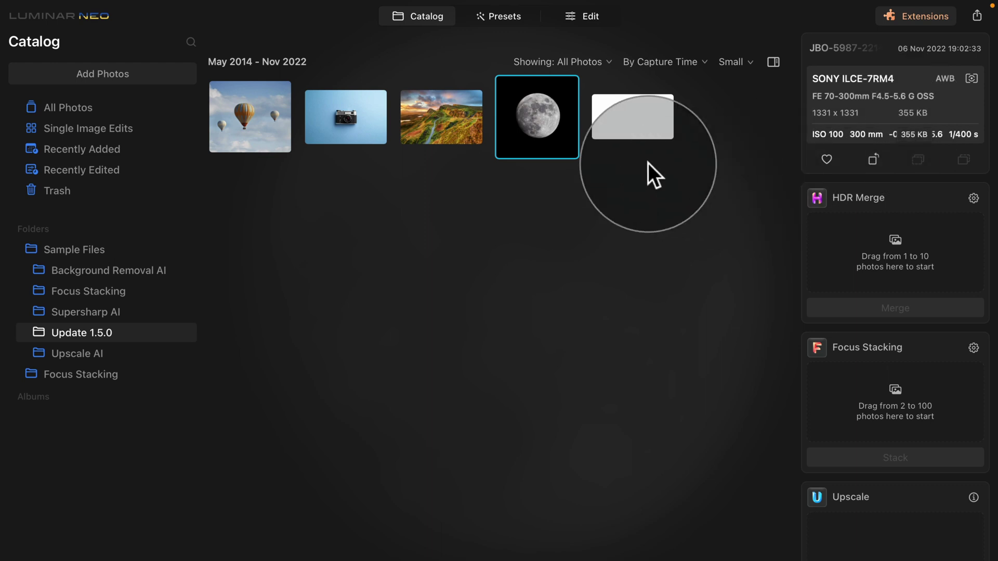
drag(535, 99, 920, 540)
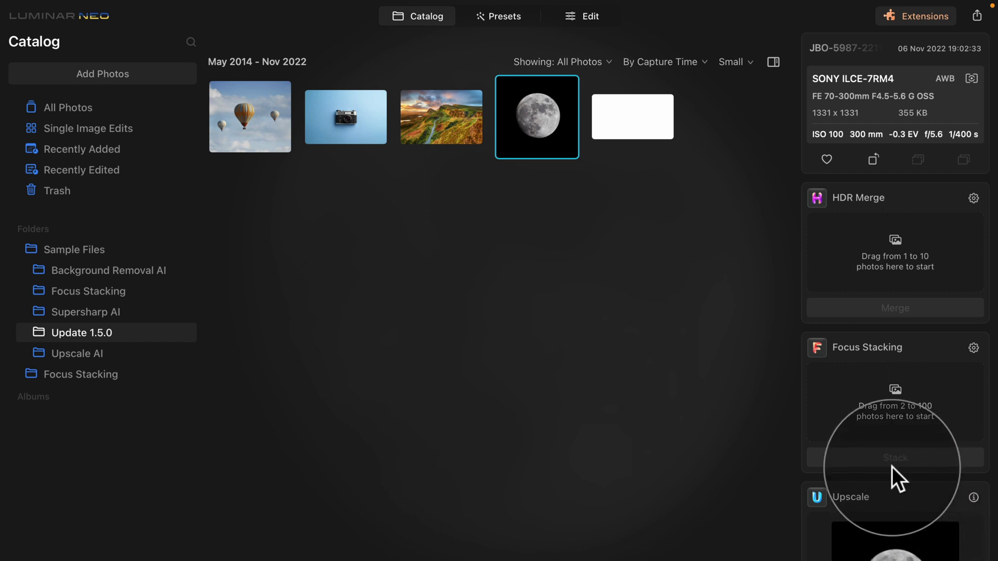
scroll(900, 441, down, 3)
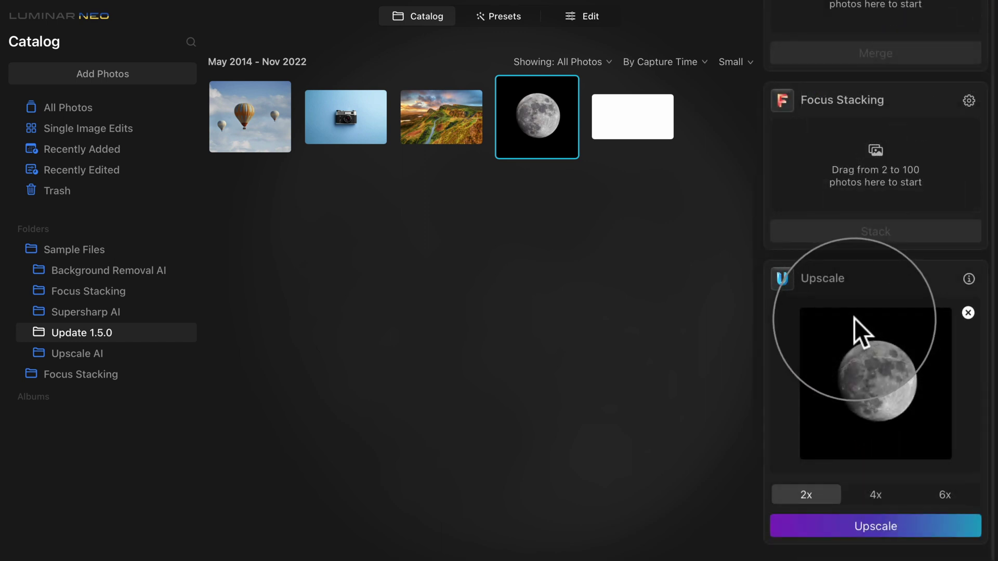
Step: Remove the moon photo from Upscale, load it again and read the extension's input and output size limits
click(968, 313)
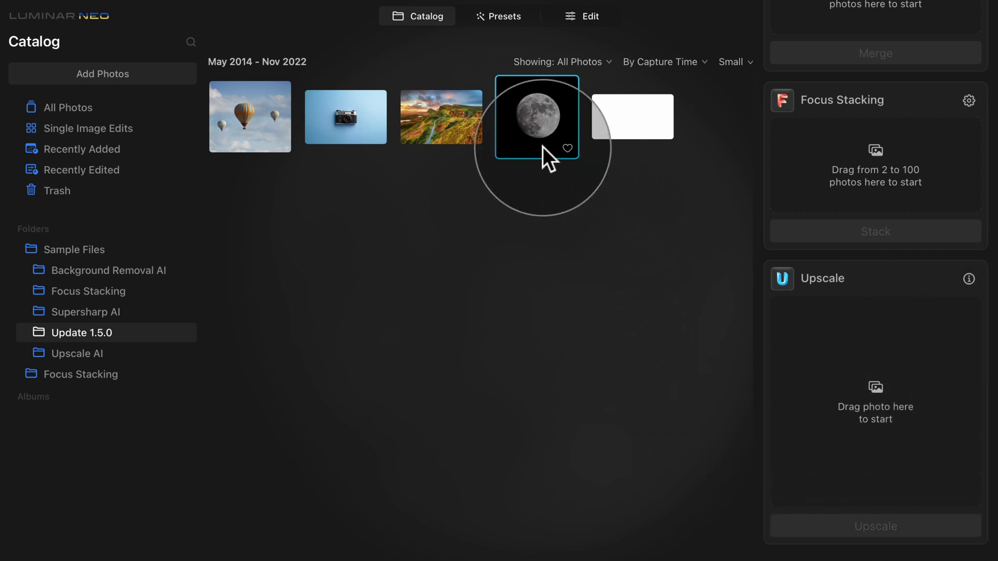
drag(543, 146, 912, 392)
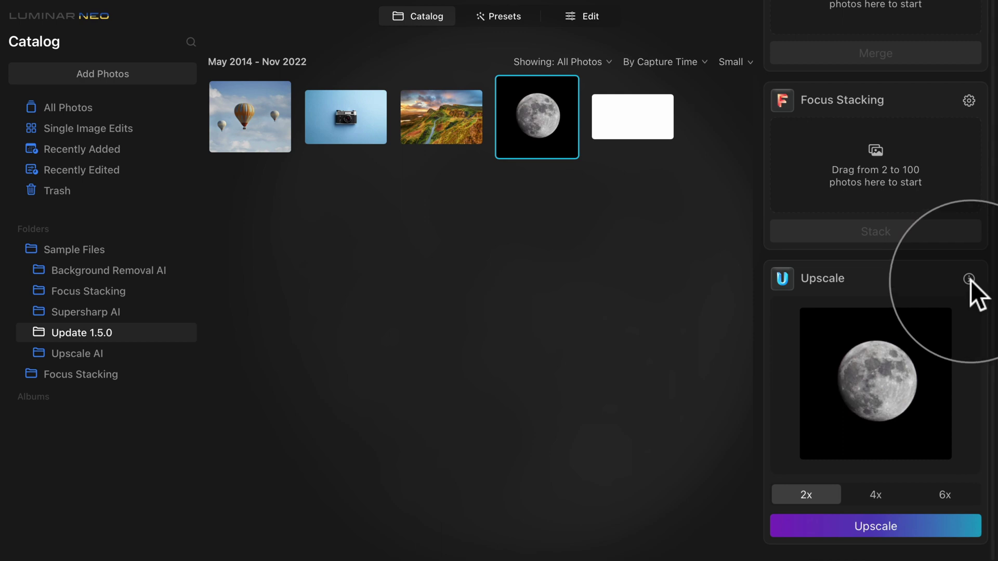
mouse_move(970, 279)
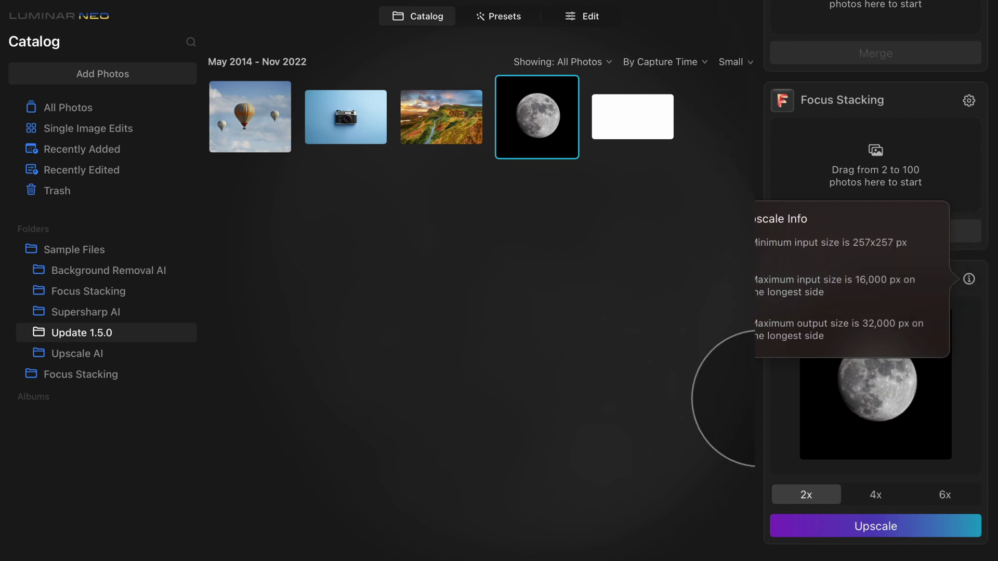
mouse_move(906, 416)
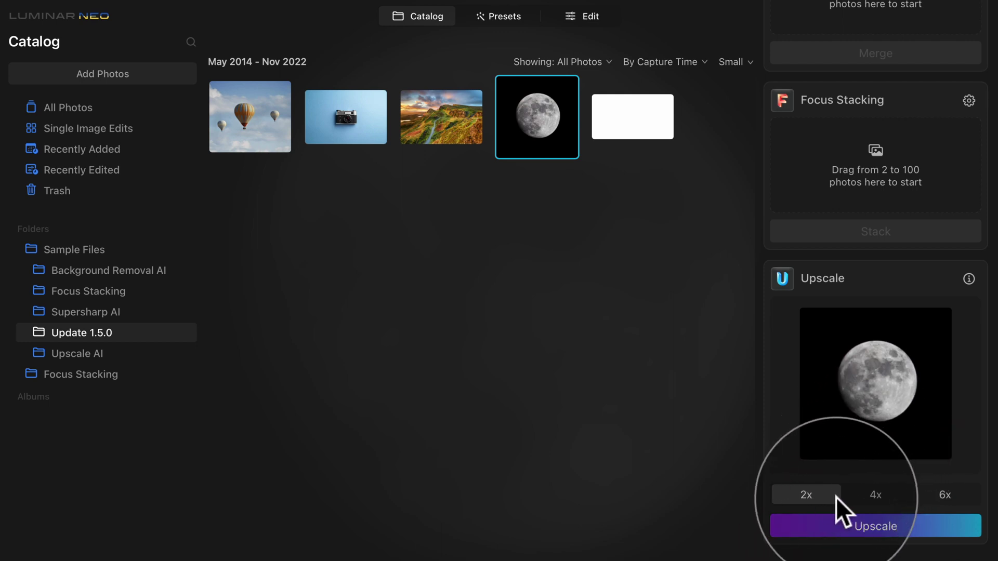
Step: Upscale the loaded moon photo by a factor of 4x
click(881, 492)
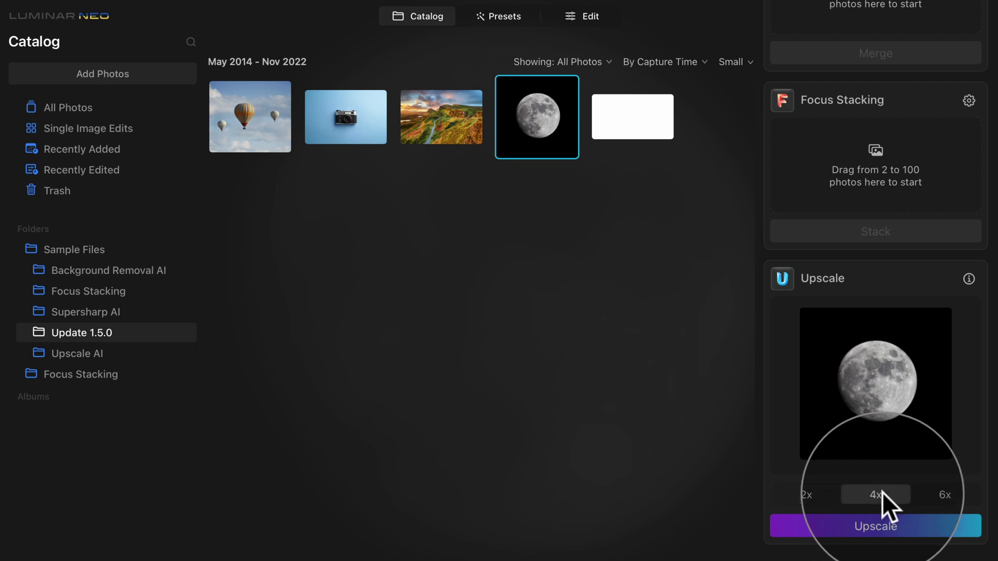
click(937, 525)
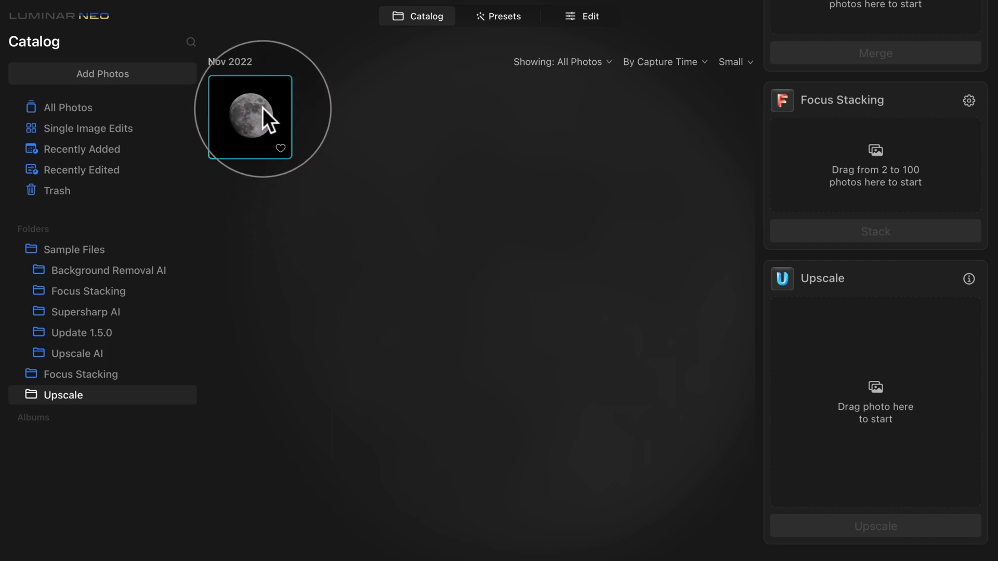
Step: Check the upscaled moon photo's file details in the Upscale folder and view the photo enlarged
scroll(775, 94, up, 3)
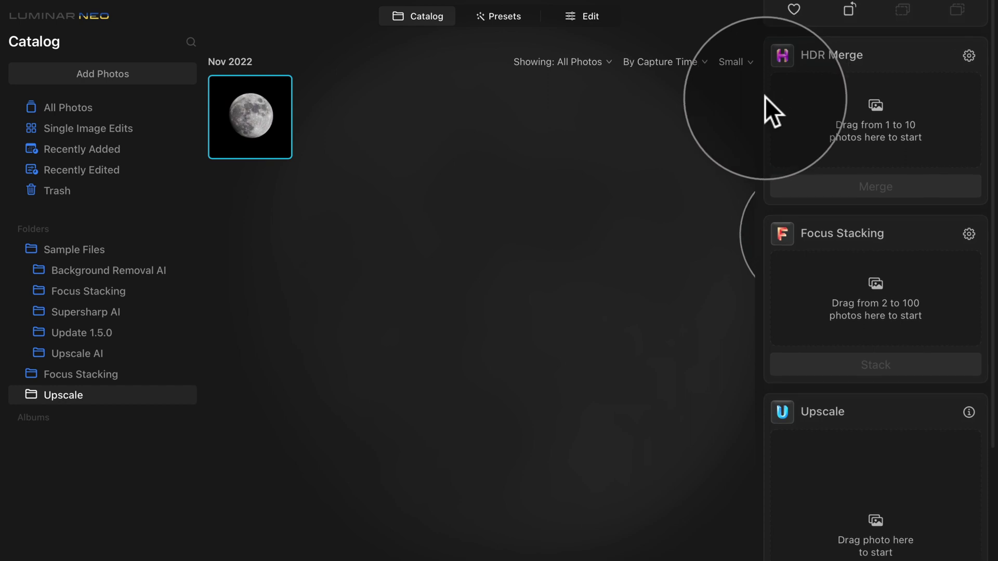
scroll(766, 98, up, 3)
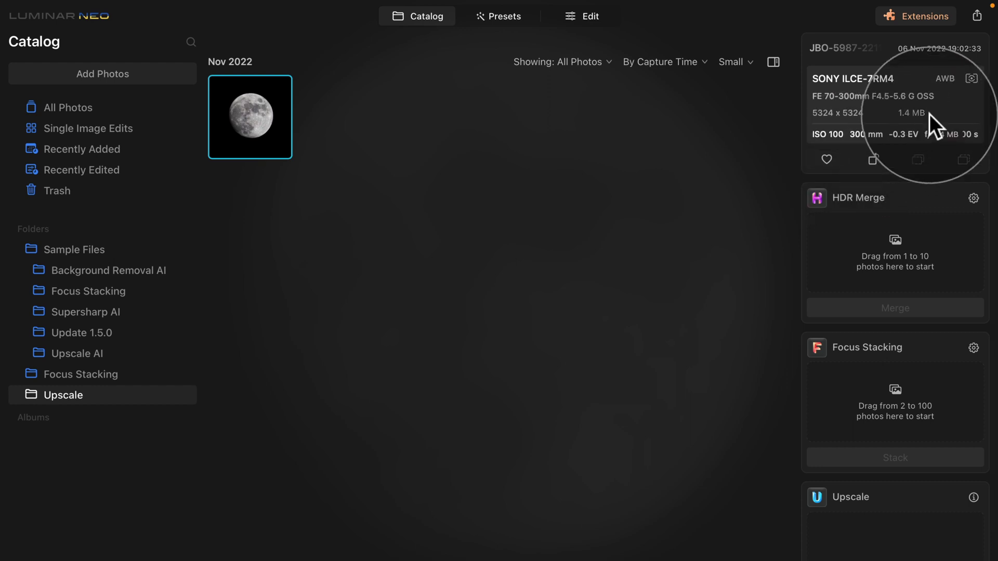
double_click(247, 104)
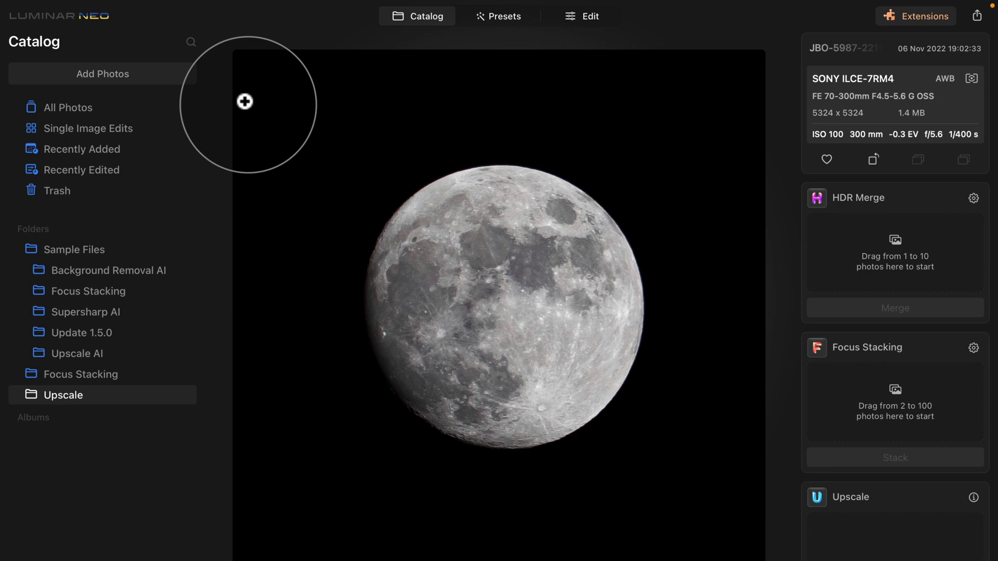
double_click(530, 326)
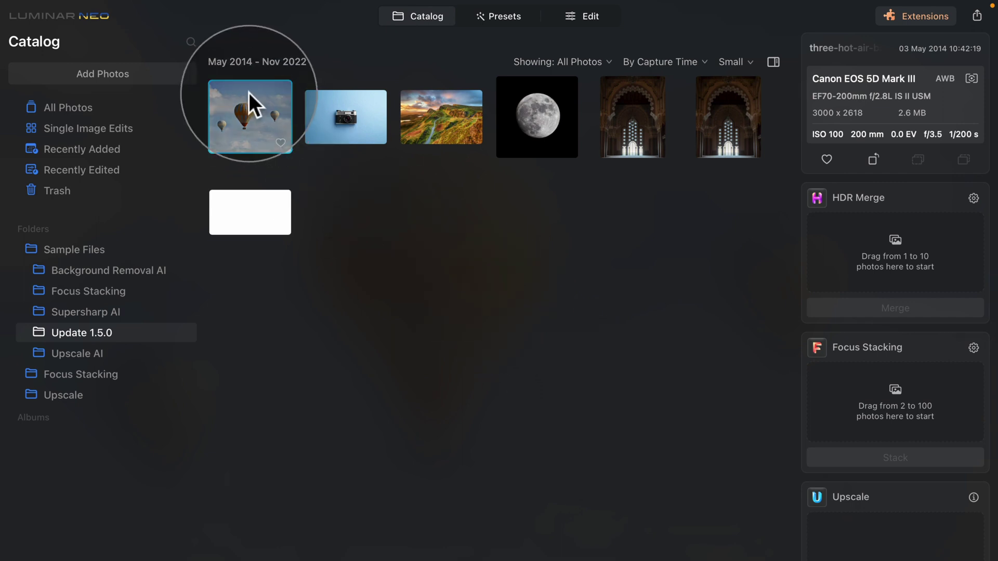
Step: Open the hot-air balloon photo for editing and remove its background with Background Removal AI, keeping the Main Object
click(575, 18)
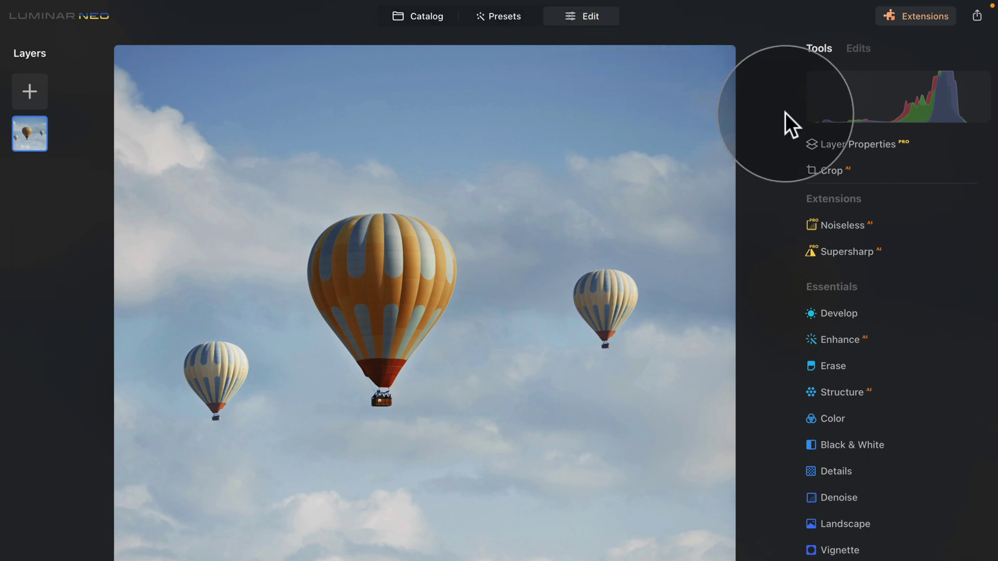
click(890, 143)
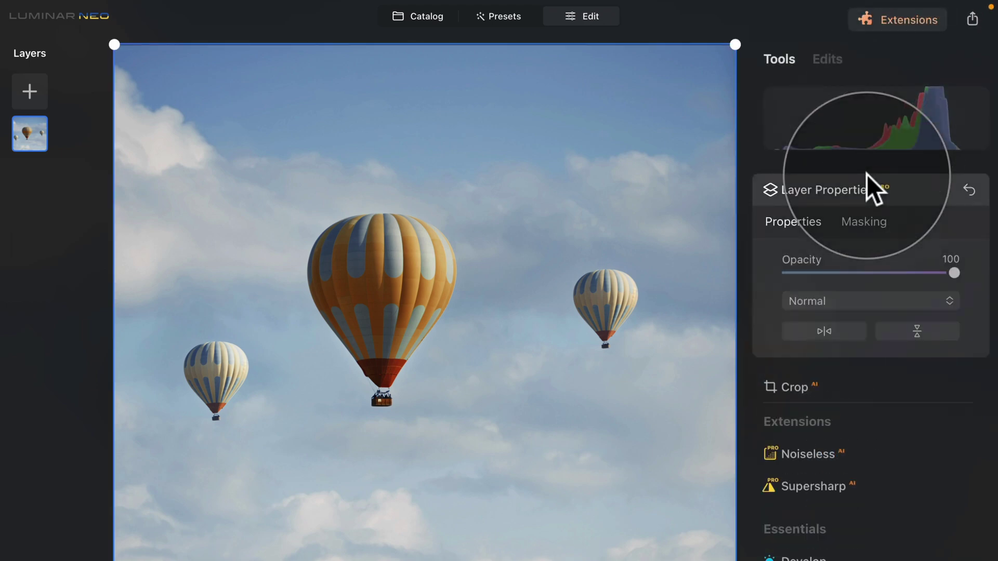
click(881, 225)
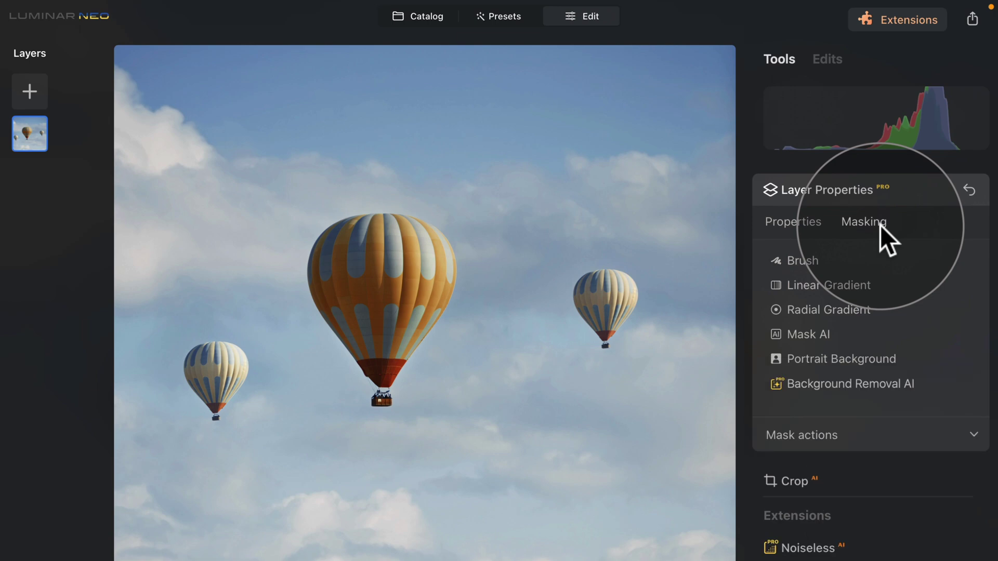
click(892, 385)
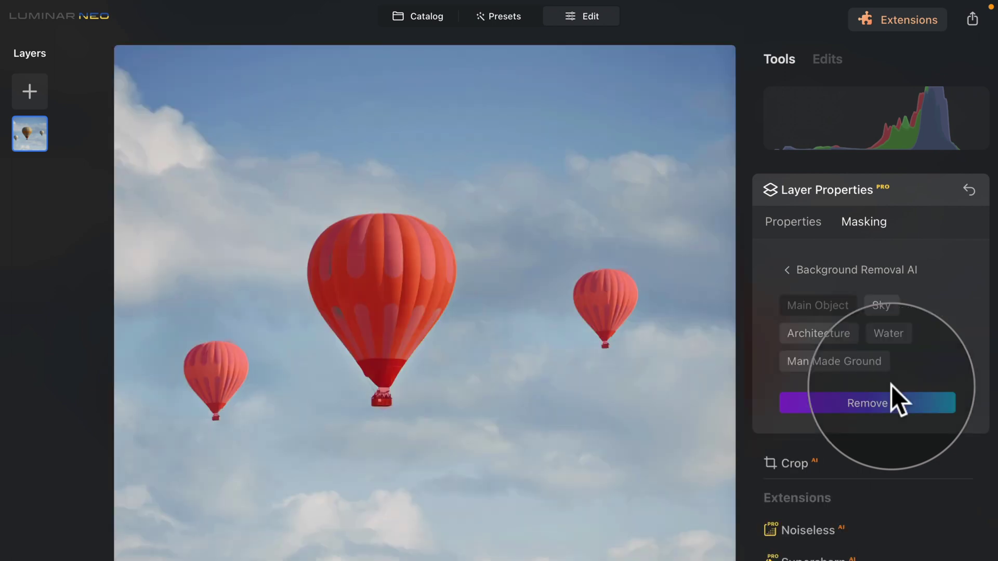
click(880, 306)
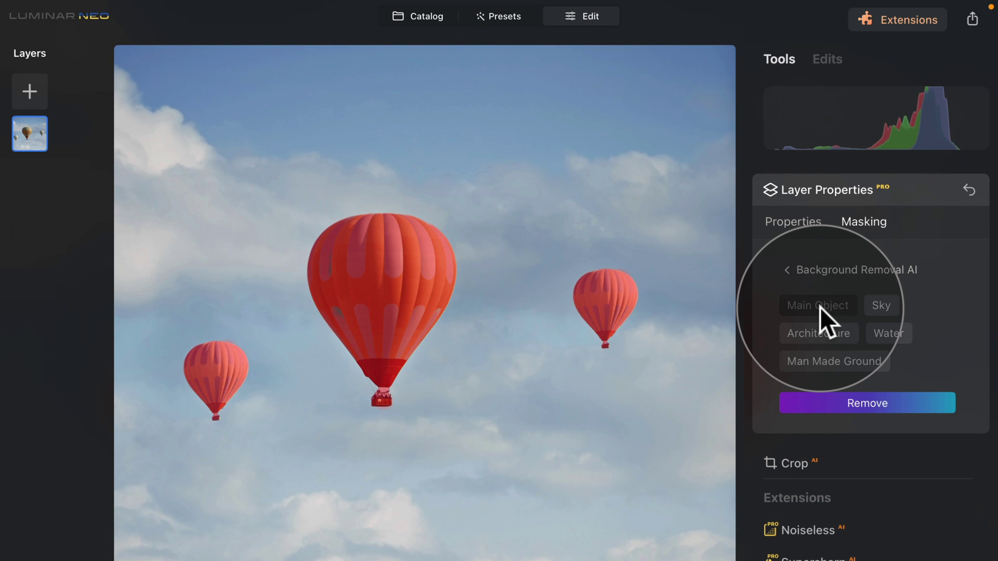
click(925, 409)
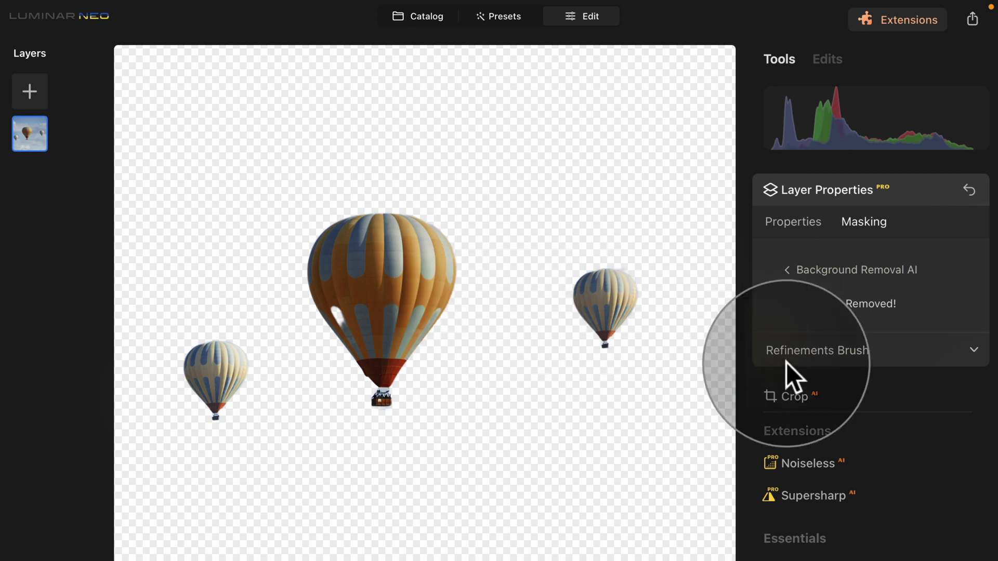
Step: Fill the hole in the large balloon's lower left side using the Object refinement brush at size 38
click(852, 353)
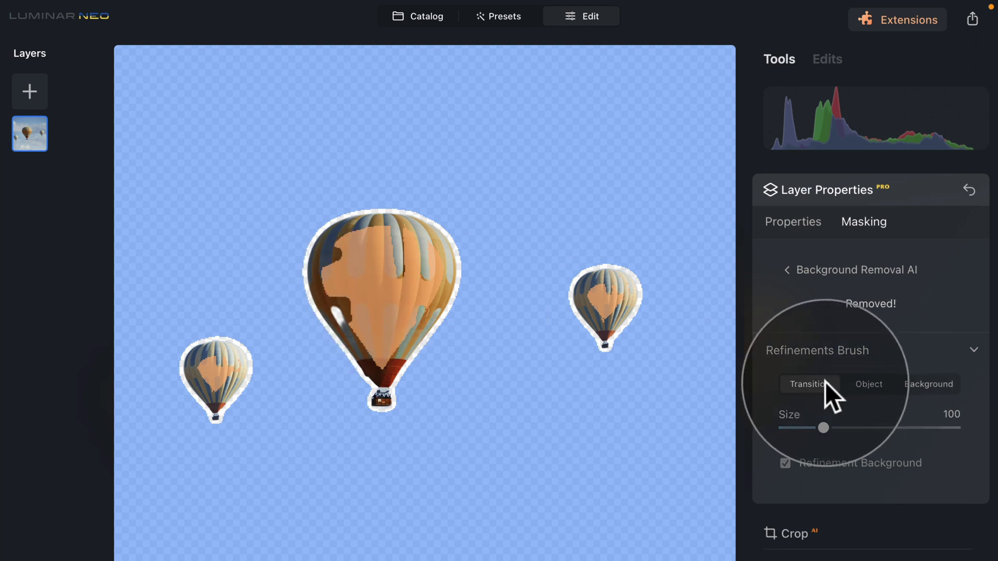
click(878, 384)
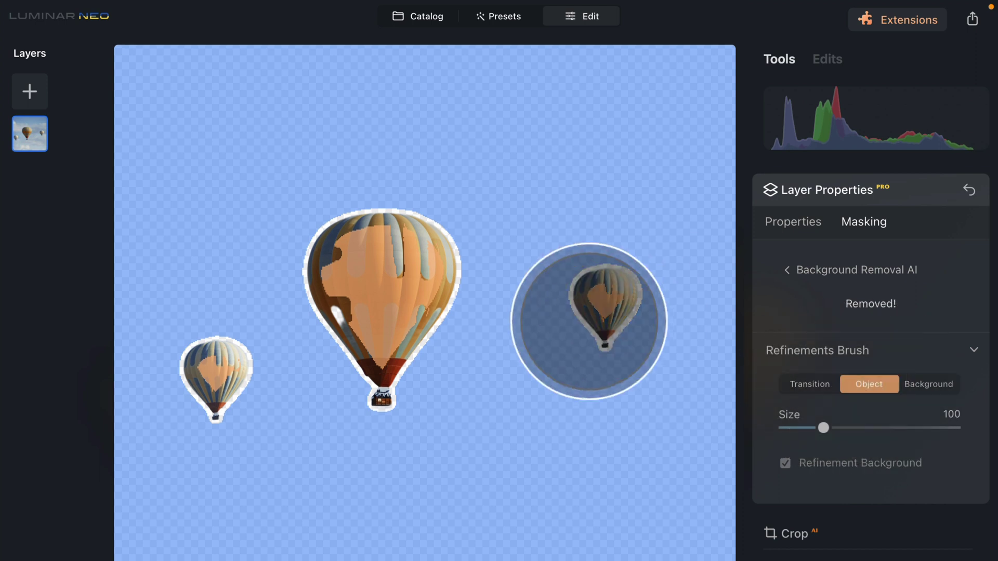
drag(823, 427, 797, 428)
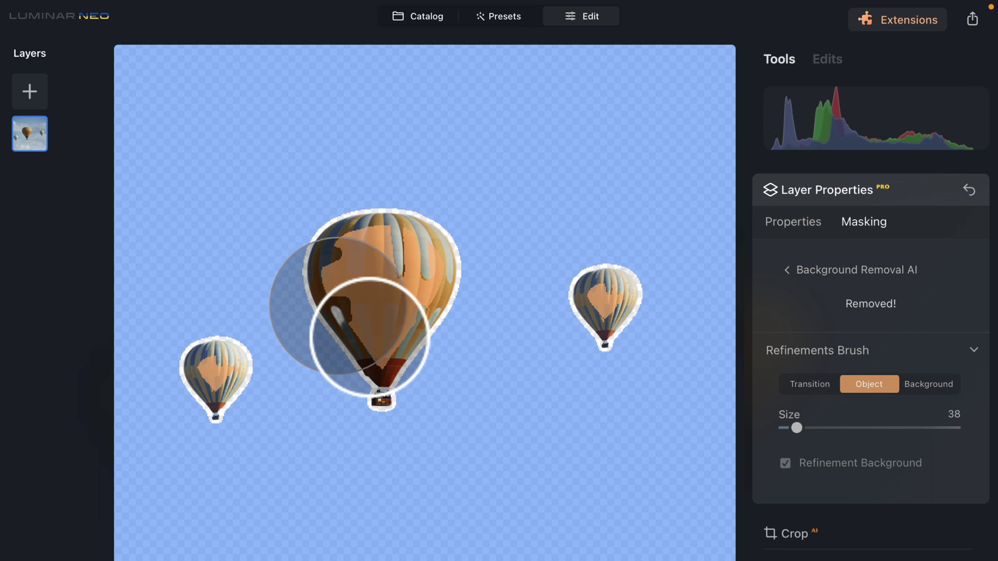
key(super+equal)
mouse_move(379, 346)
mouse_down()
mouse_move(385, 354)
mouse_move(372, 320)
mouse_up()
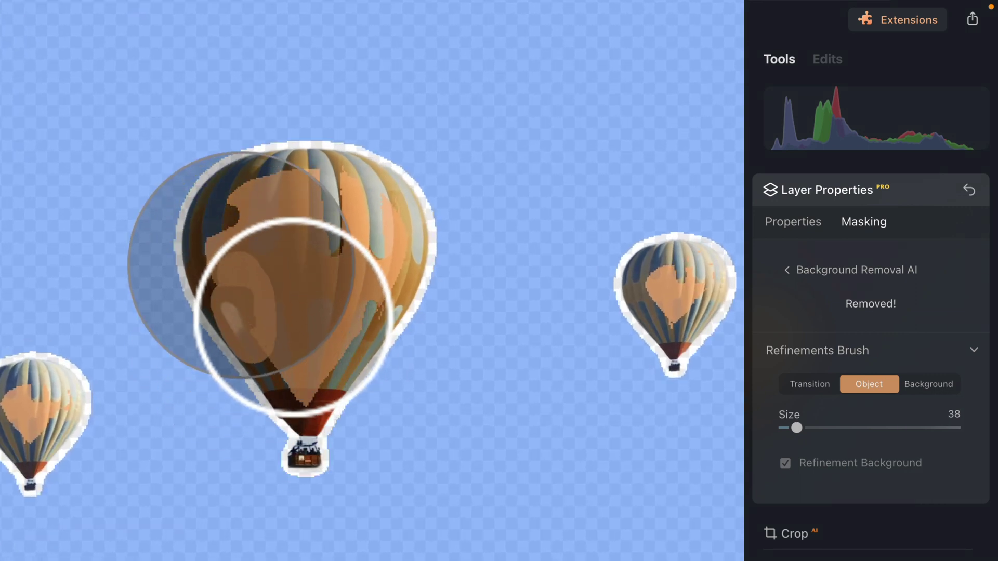
click(292, 317)
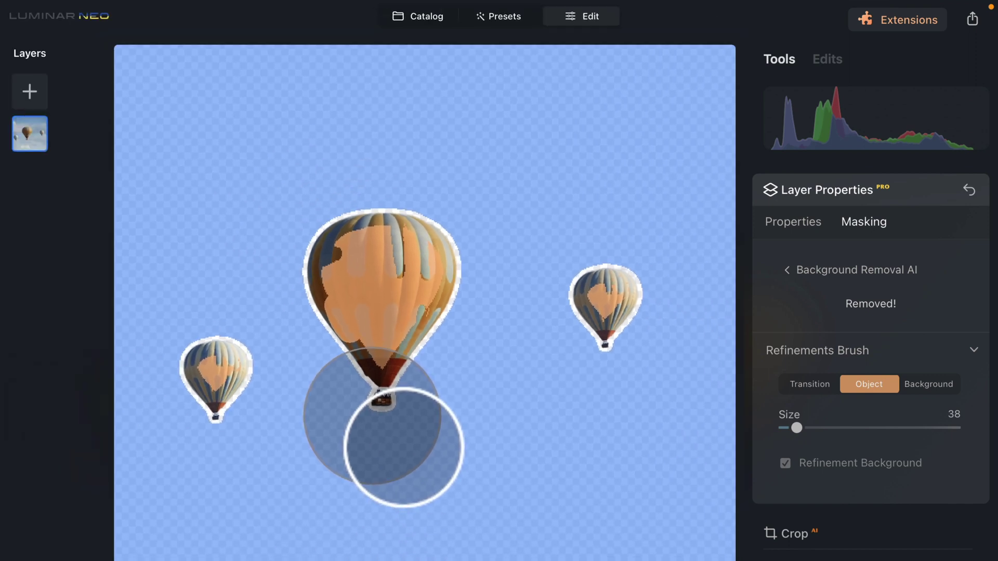
Step: Refine the mask around the large balloon's basket with the Transition brush and close the brush refinements
key(ctrl+plus)
key(ctrl+plus)
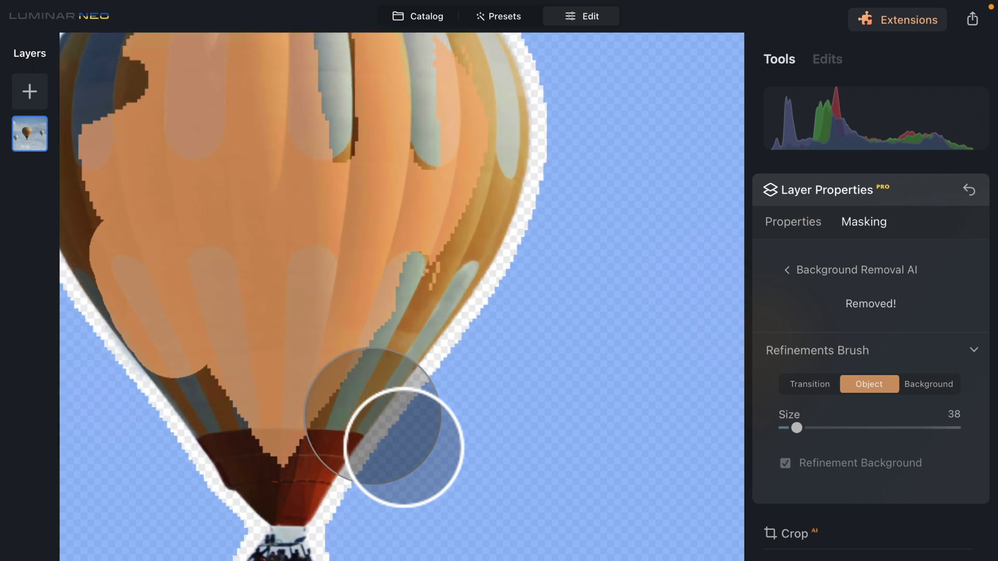
drag(298, 454, 471, 225)
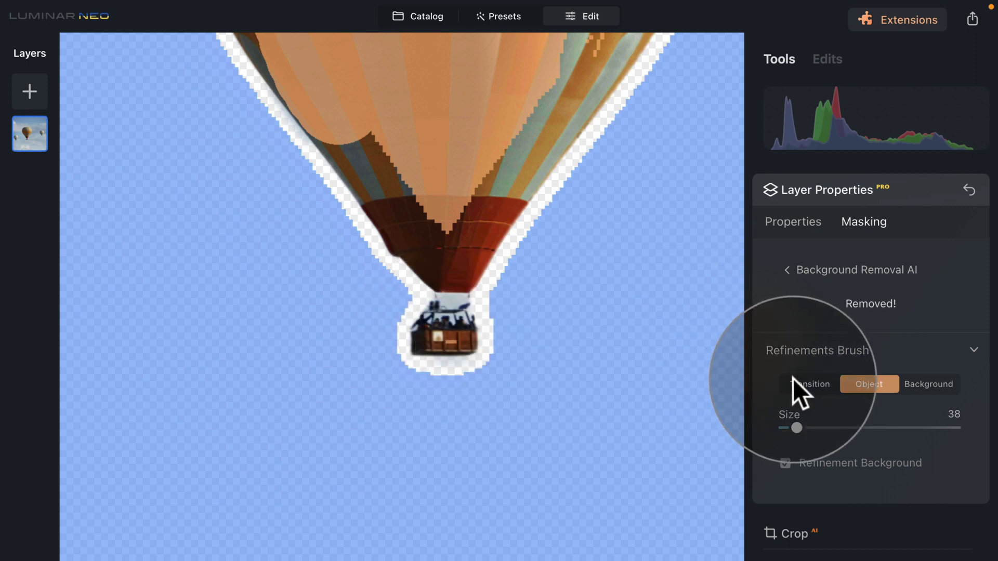
click(809, 381)
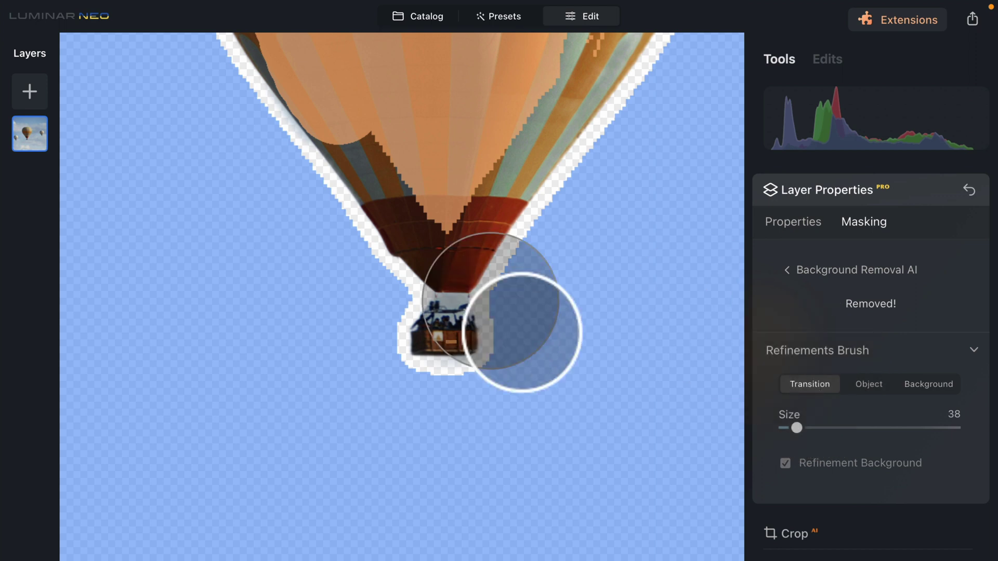
mouse_move(467, 333)
mouse_down()
mouse_move(494, 332)
mouse_move(451, 343)
mouse_move(492, 343)
mouse_move(449, 346)
mouse_move(502, 355)
mouse_move(571, 348)
mouse_up()
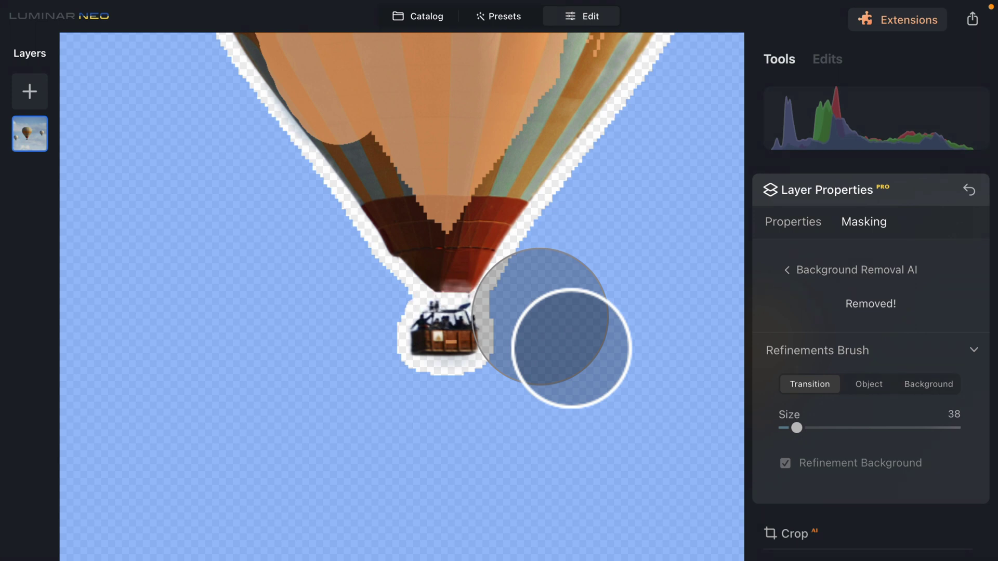
mouse_move(570, 348)
mouse_down()
mouse_move(485, 334)
mouse_move(497, 345)
mouse_up()
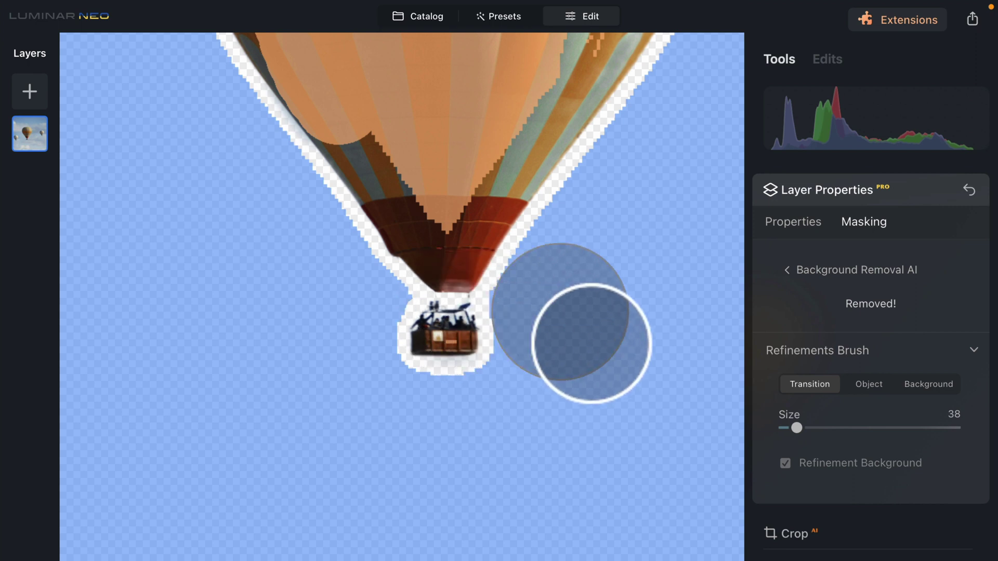
click(886, 348)
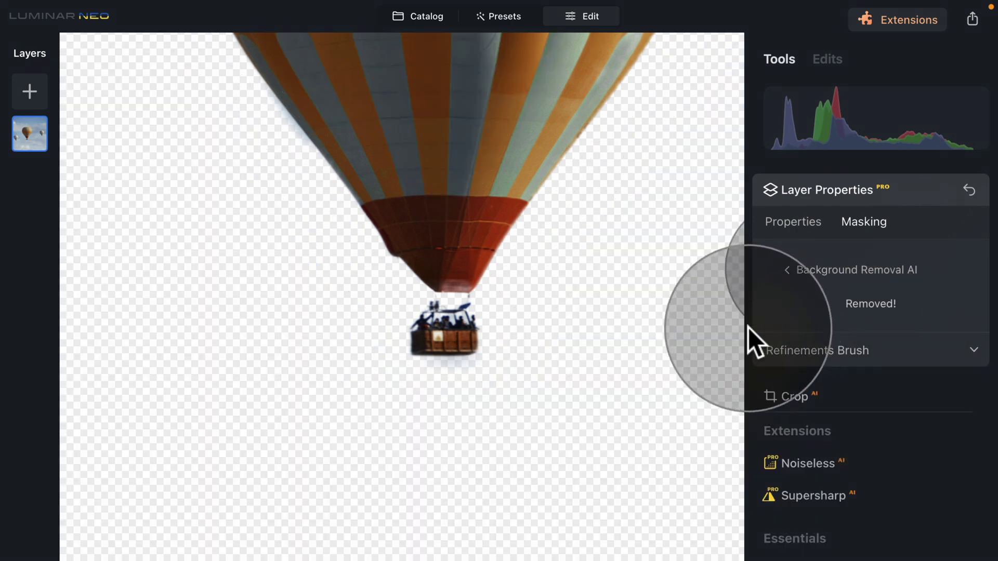
scroll(579, 266, down, 5)
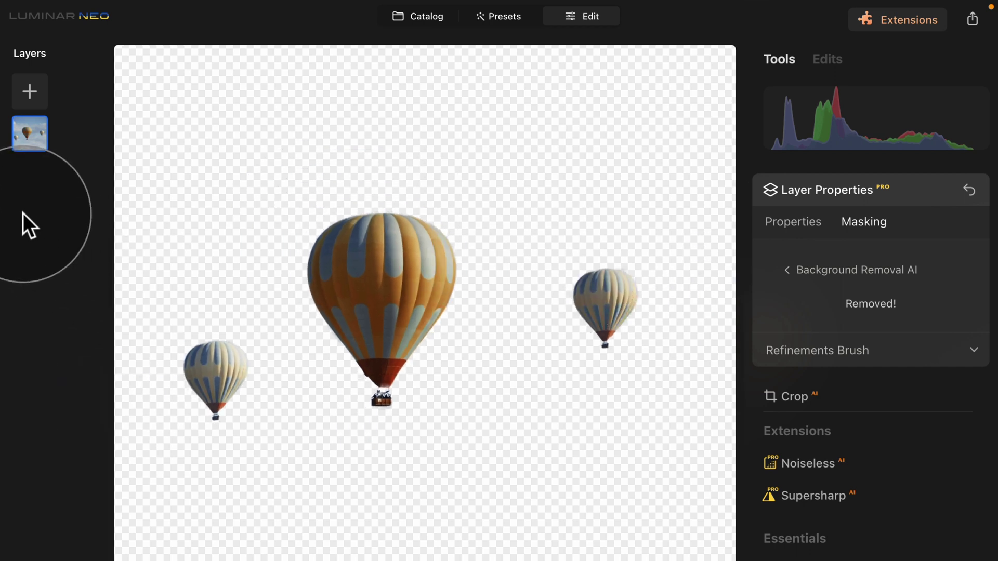
Step: Place the green hills landscape image beneath the balloon layer, with Fill image mapping and opacity 100
click(36, 90)
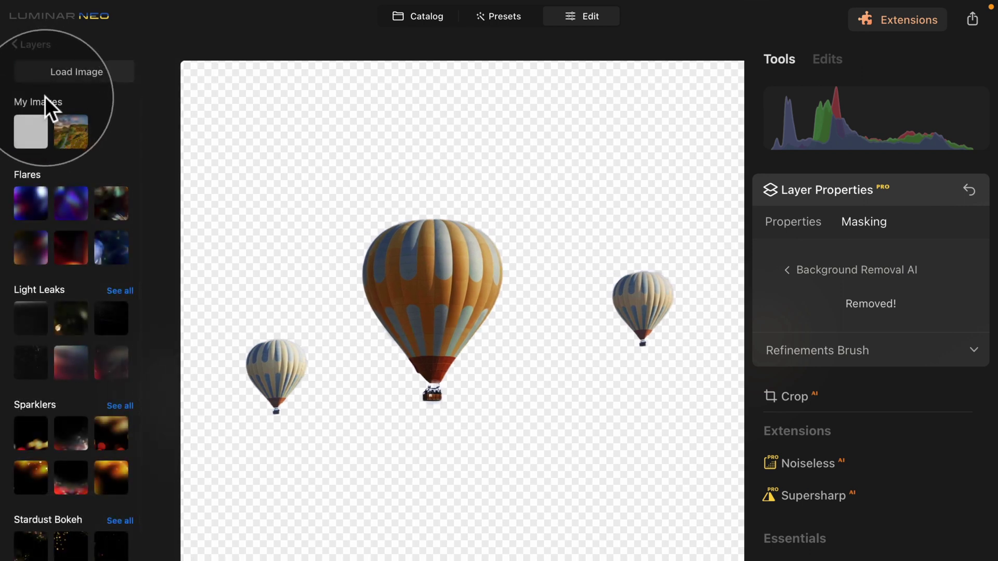
click(80, 136)
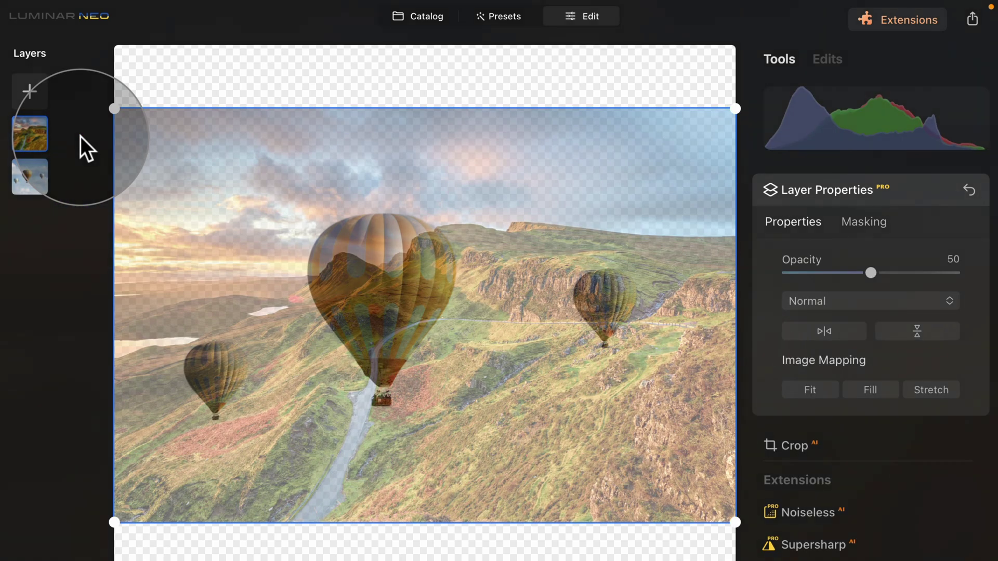
drag(28, 135, 29, 179)
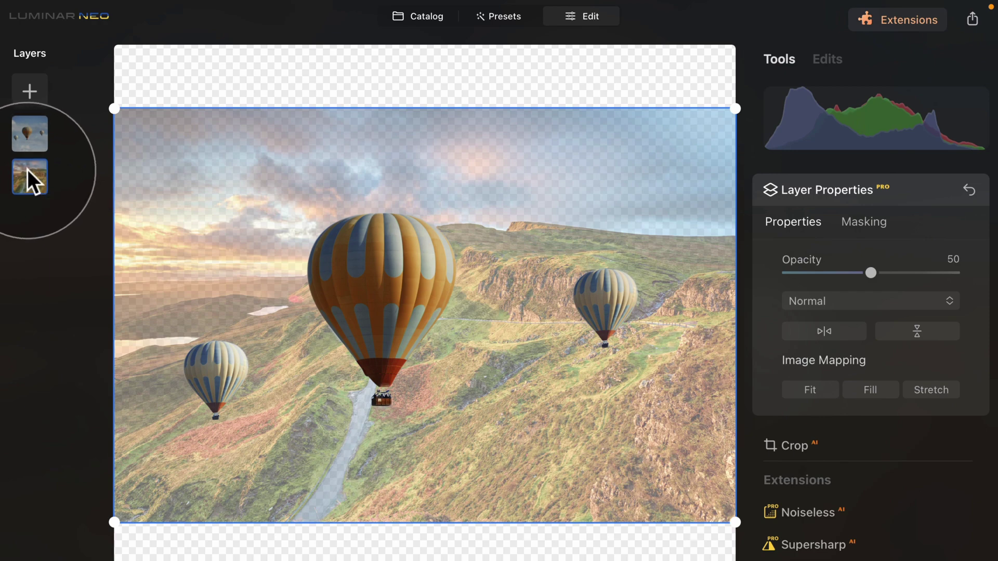
click(878, 388)
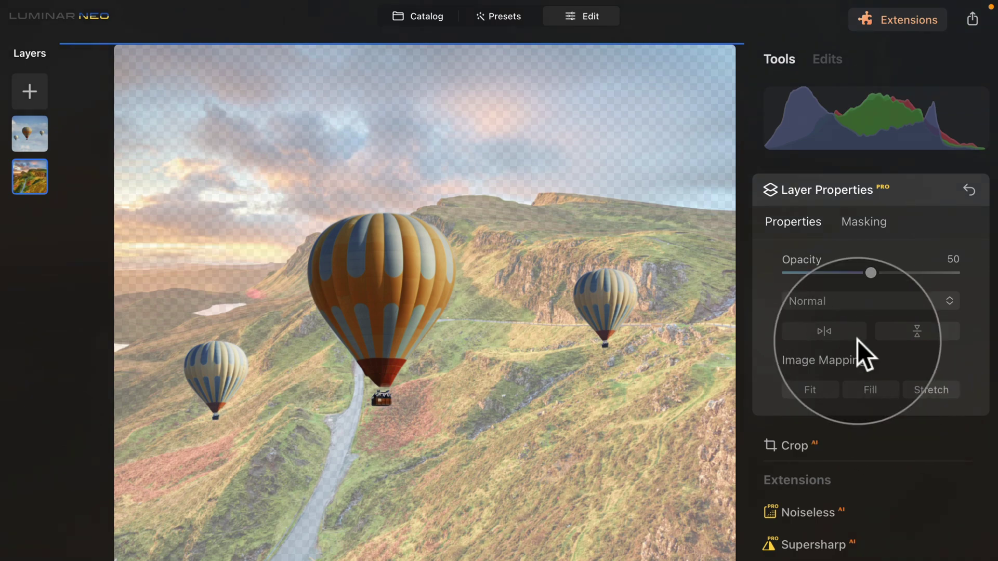
drag(873, 269, 982, 279)
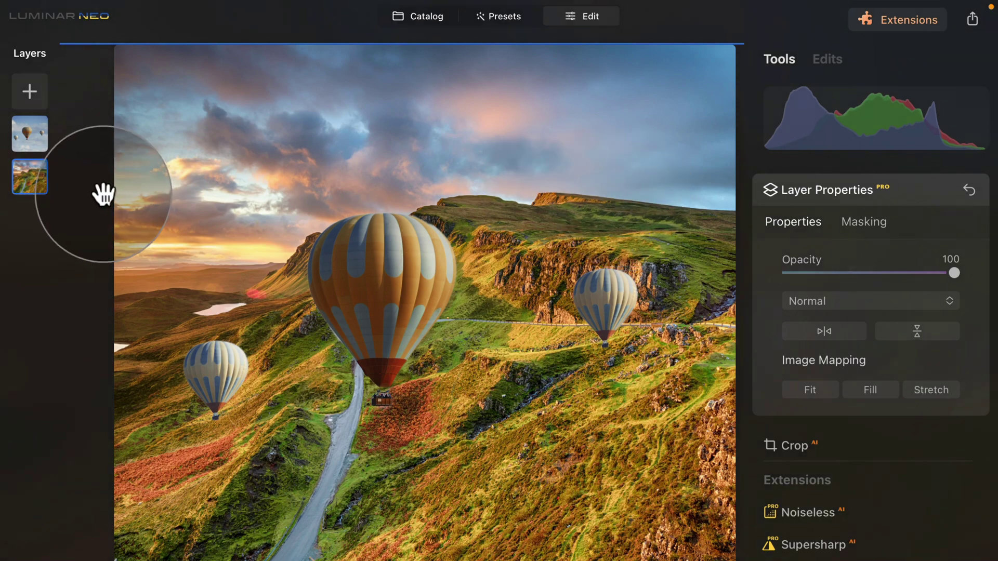
Step: Move the balloon layer up into the landscape's sky and scale it down to roughly two thirds
click(32, 127)
drag(364, 281, 360, 144)
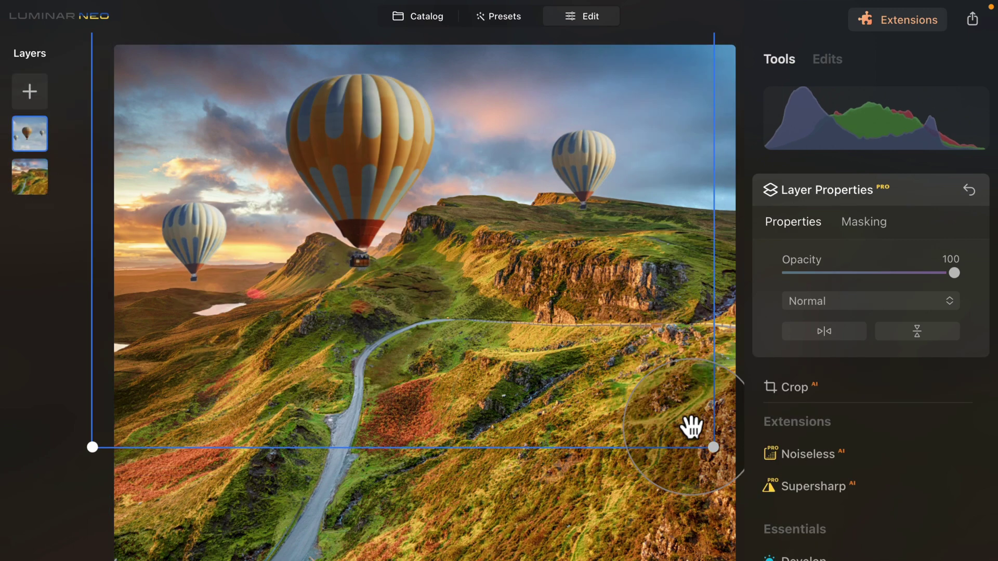
drag(711, 446, 495, 316)
drag(290, 112, 302, 191)
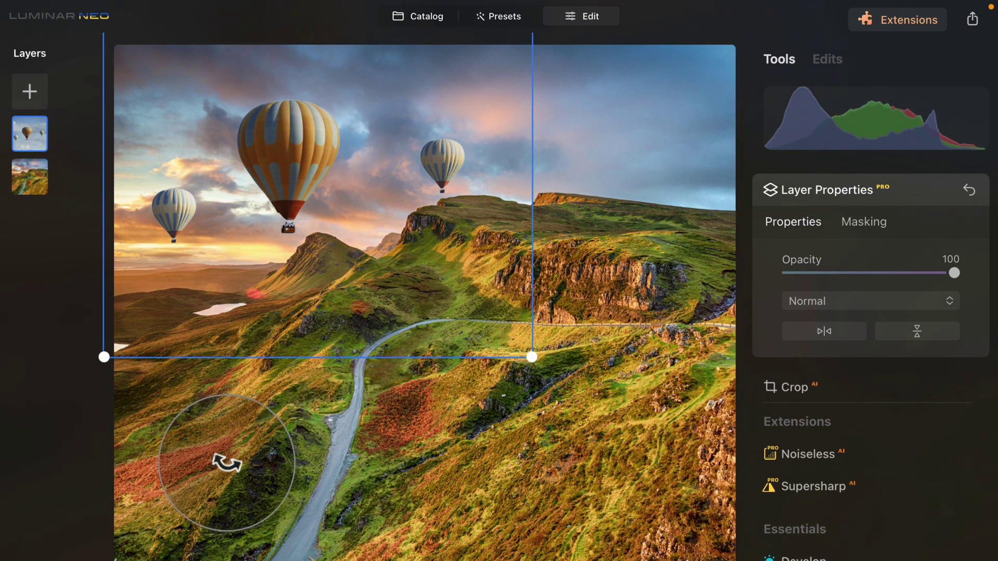
Step: Flip the balloon layer horizontally and shift it slightly up and to the left above the hills
click(821, 334)
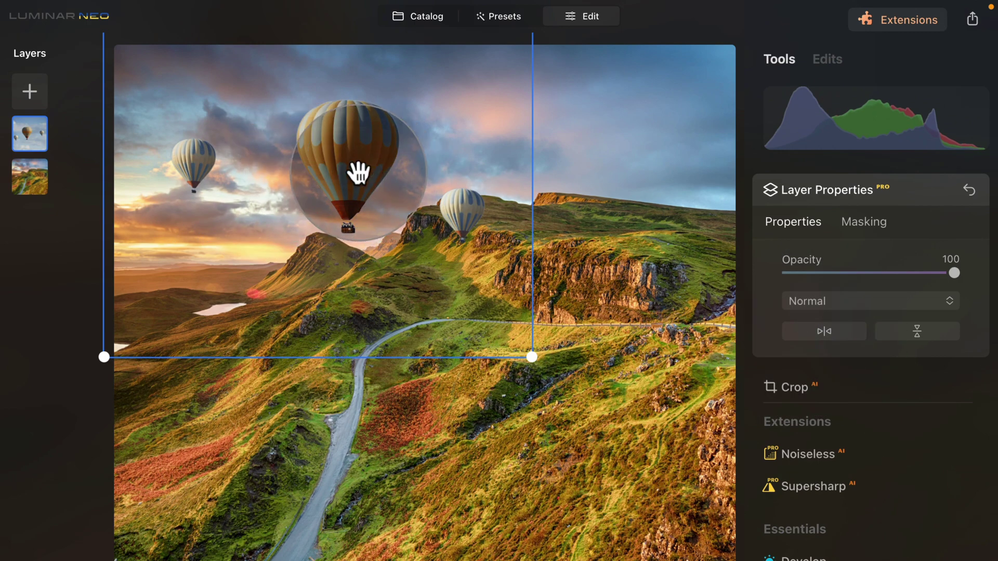
drag(370, 173, 355, 164)
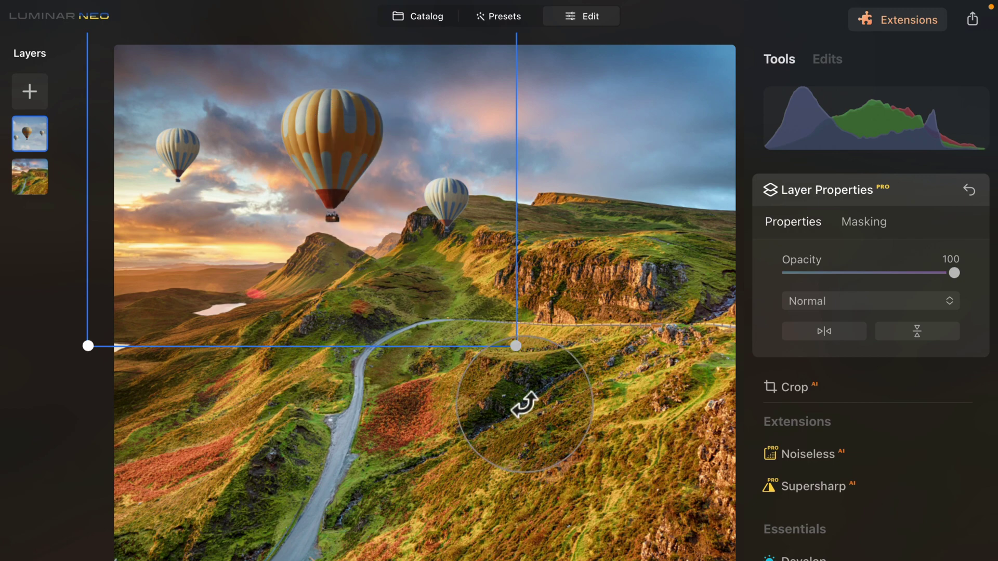
click(519, 331)
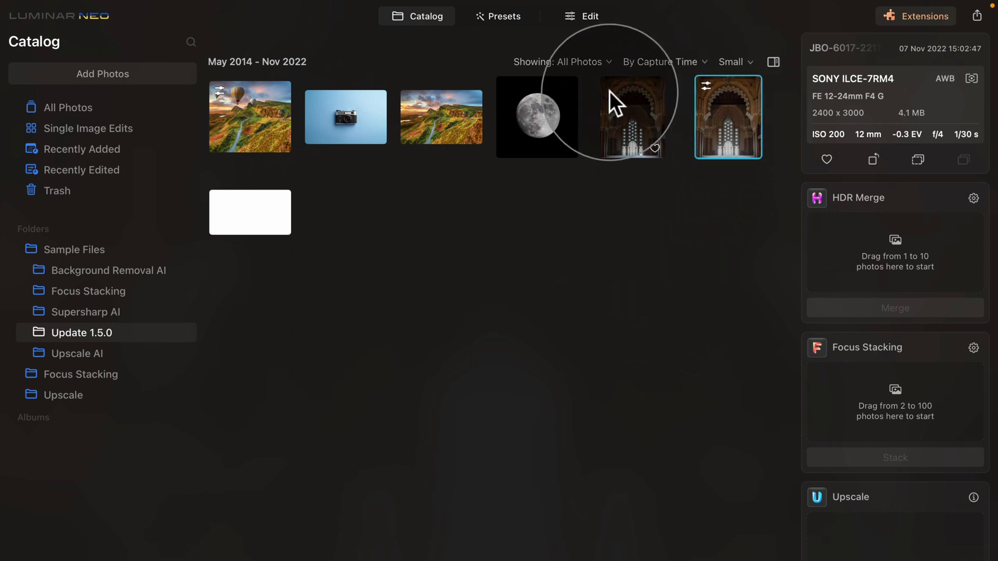
Step: Open the selected arched interior photo in the editor with its upper arch in close view
click(589, 18)
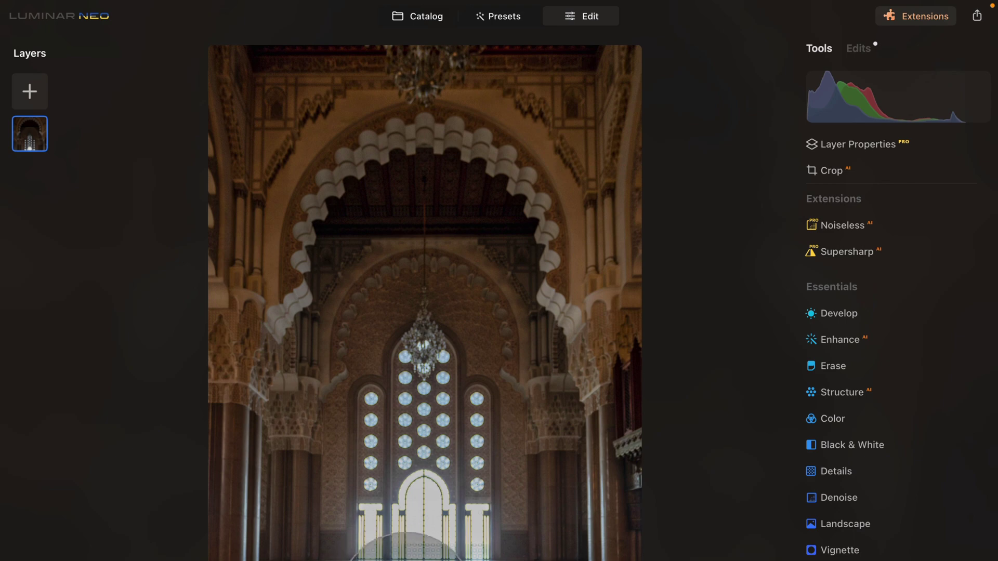
click(423, 551)
click(442, 517)
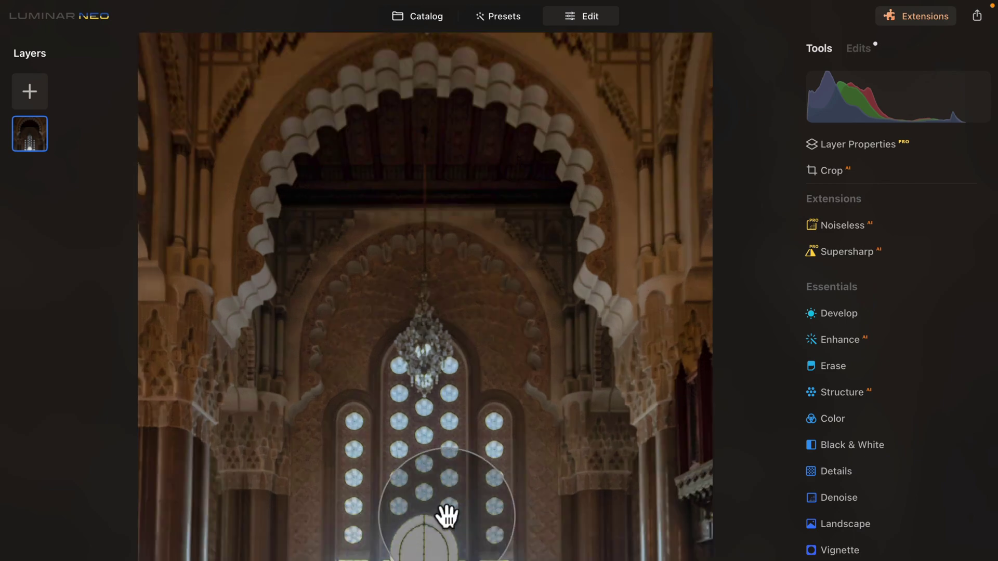
drag(606, 102, 501, 225)
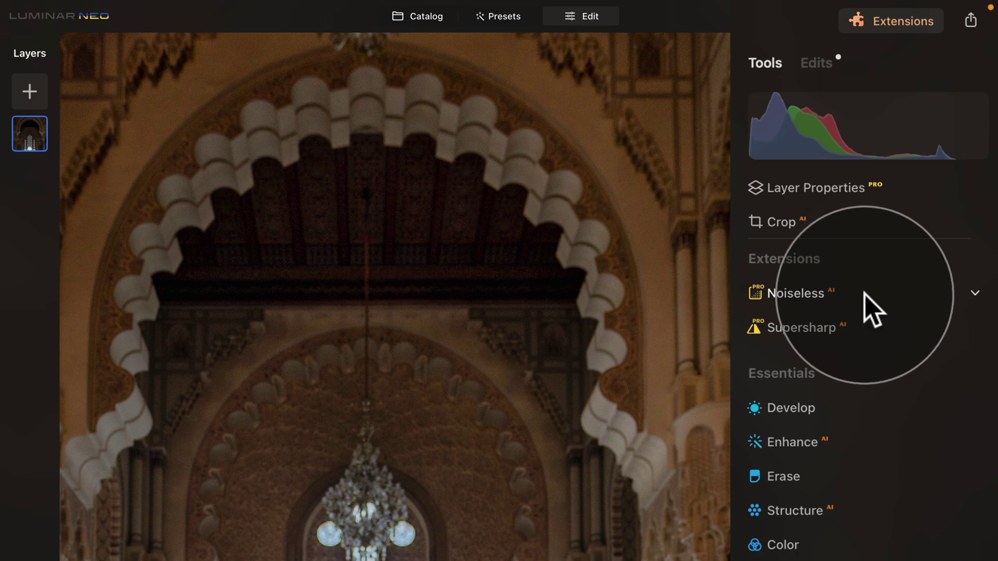
Step: Apply Supersharp AI to the arched interior photo with the Motion Blur level set to Middle
scroll(868, 302, down, 1)
scroll(863, 312, up, 1)
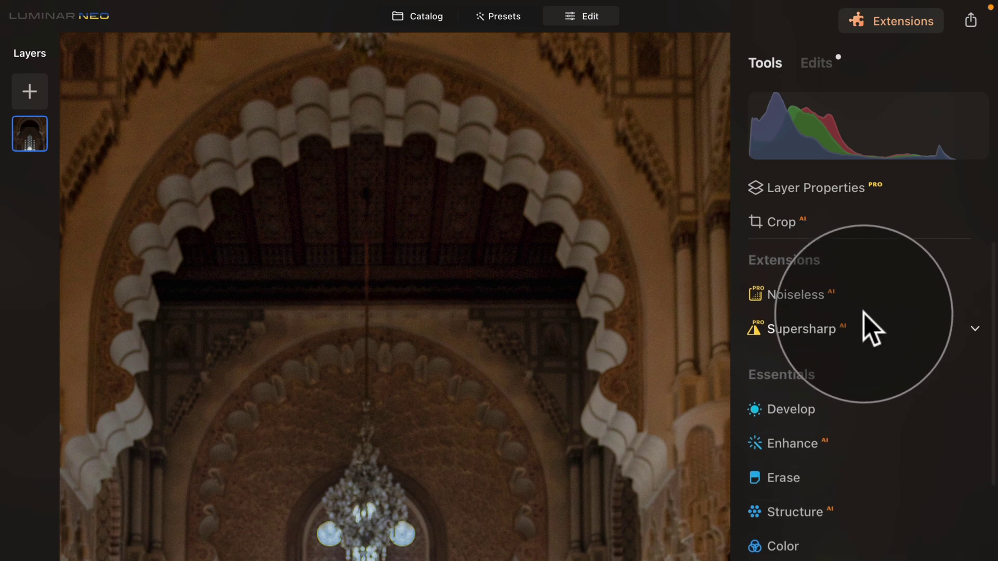
click(819, 331)
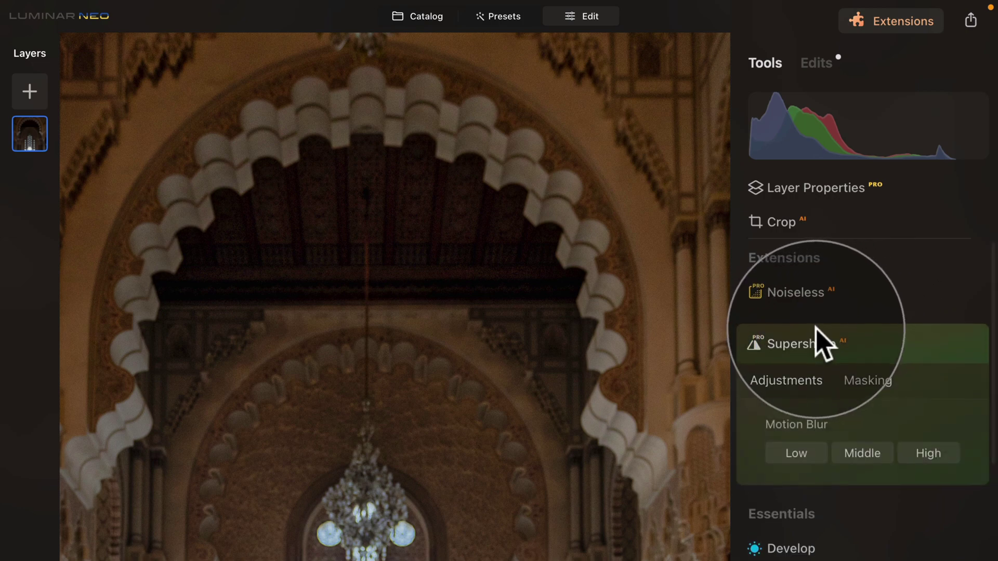
scroll(822, 359, down, 1)
scroll(815, 359, up, 1)
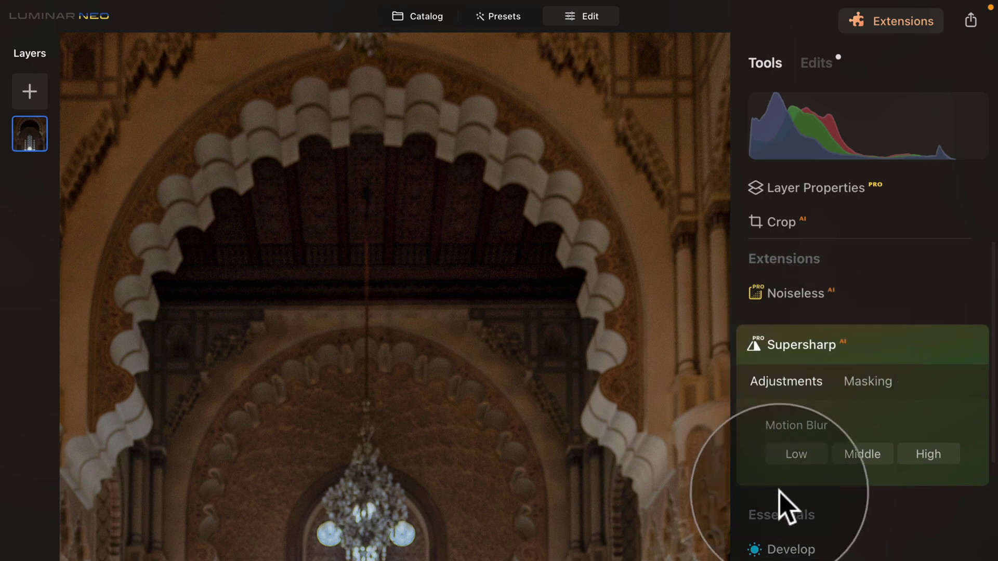
scroll(935, 447, down, 8)
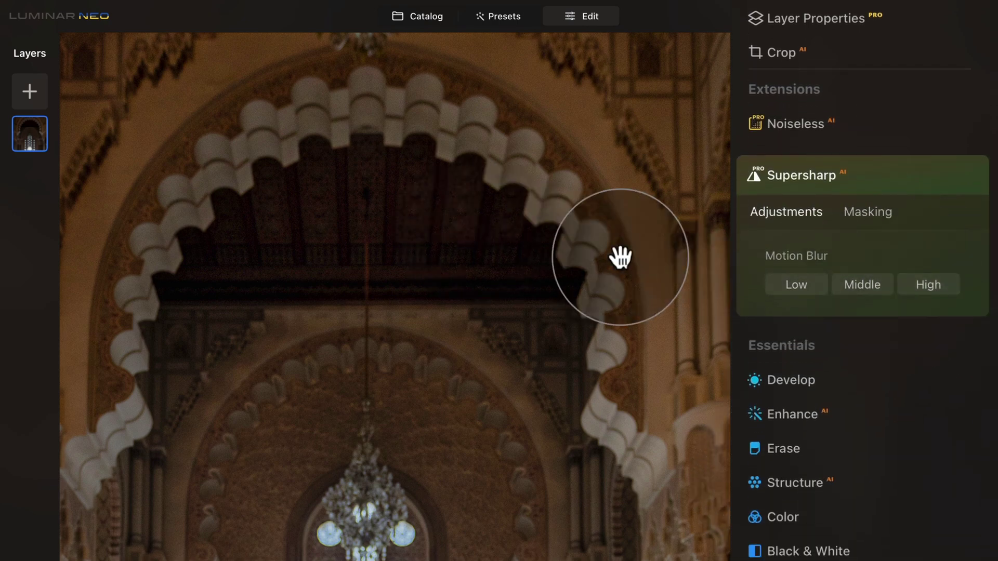
click(854, 285)
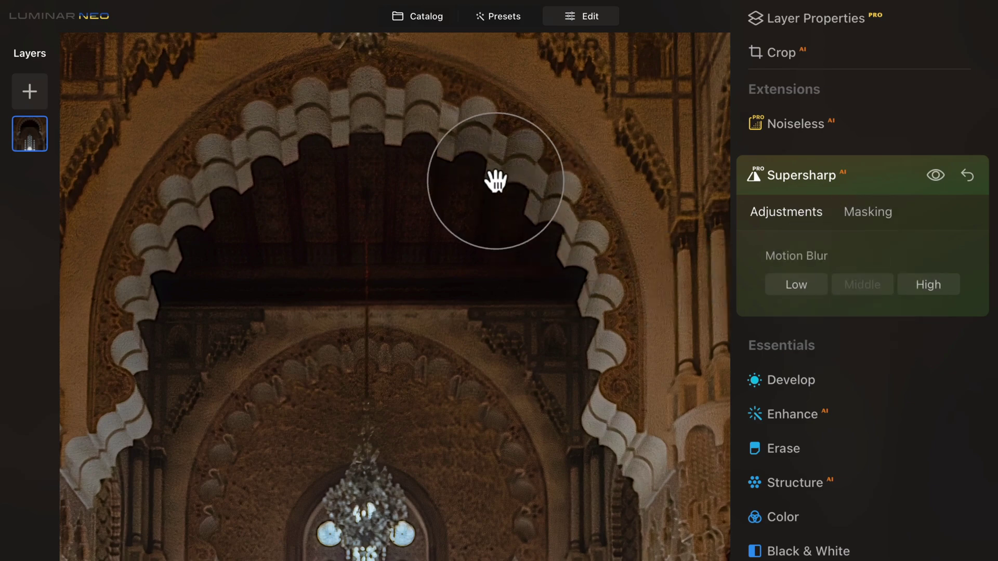
Step: Compare the scalloped arch up close with the Supersharp effect hidden and shown again
drag(494, 178, 504, 276)
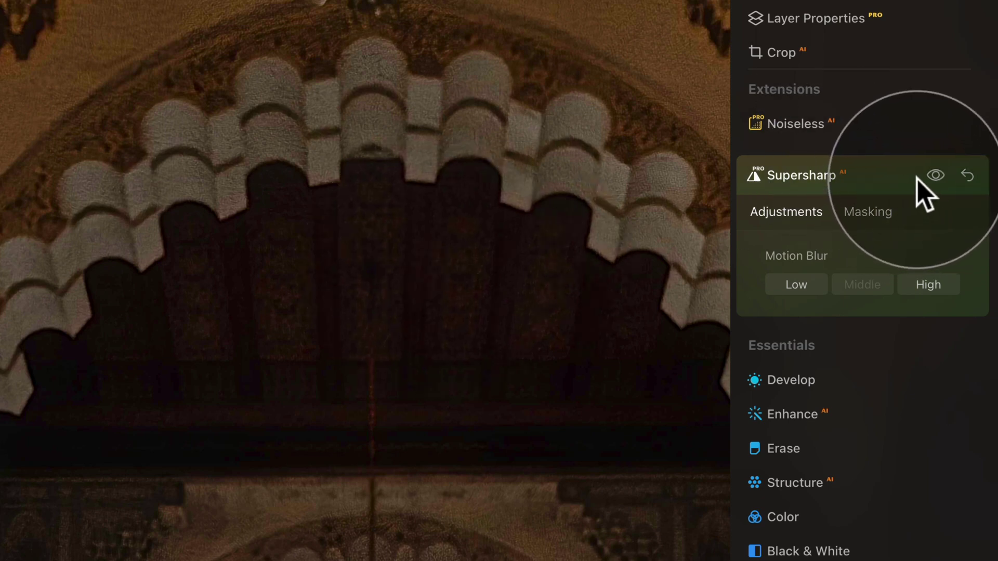
click(935, 175)
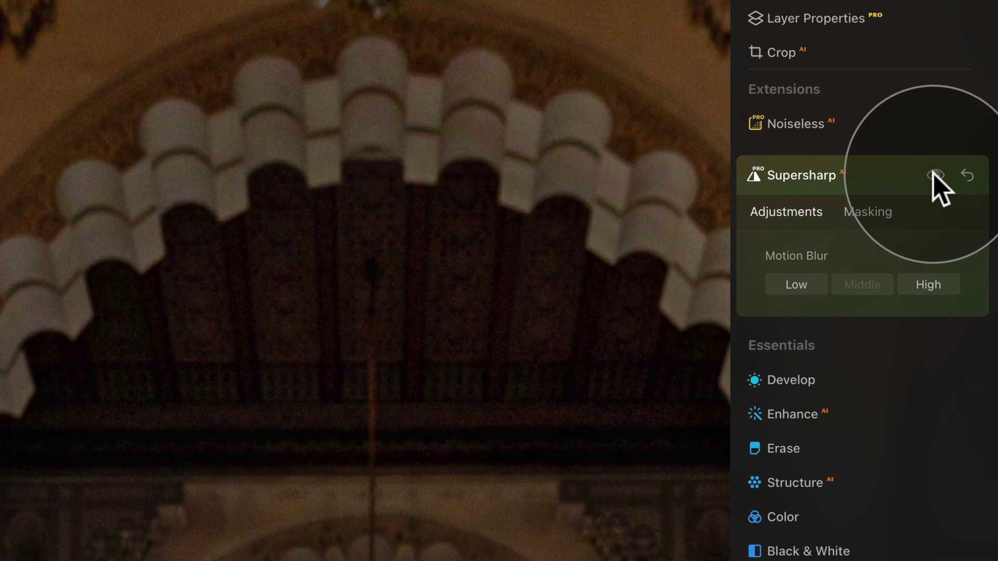
click(935, 175)
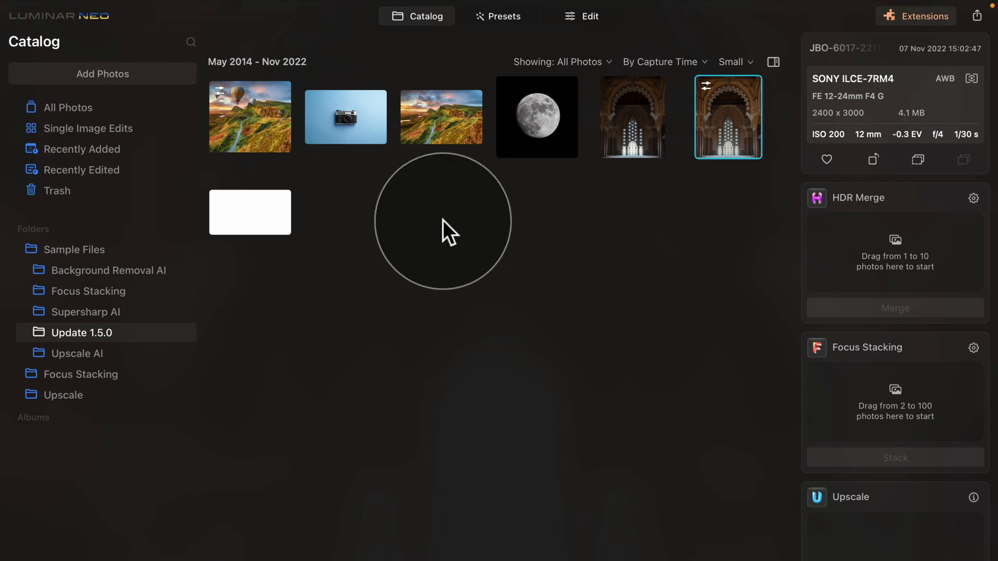
Step: Open the green hills landscape without the balloon for editing and set its Develop exposure to -0.72
click(435, 105)
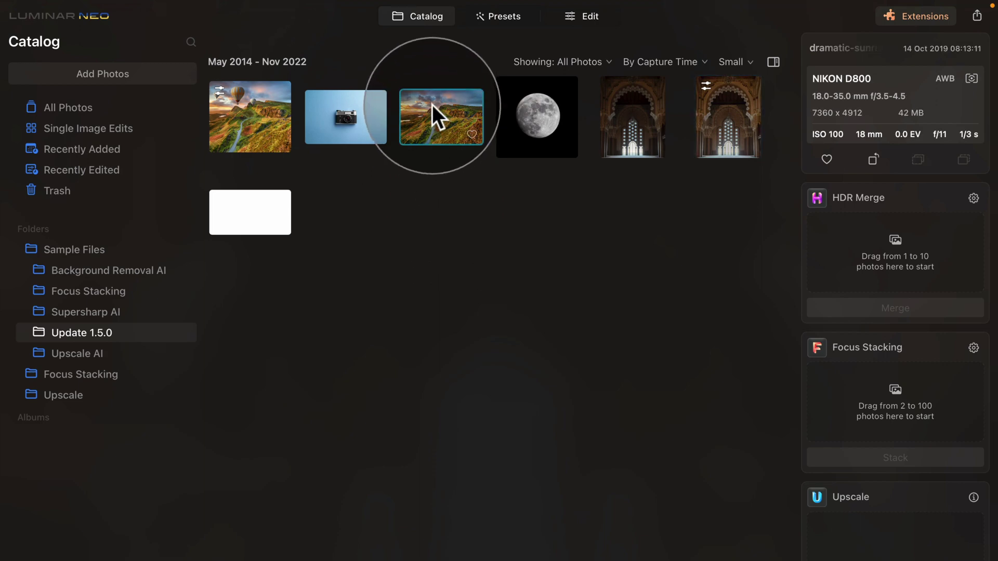
click(585, 16)
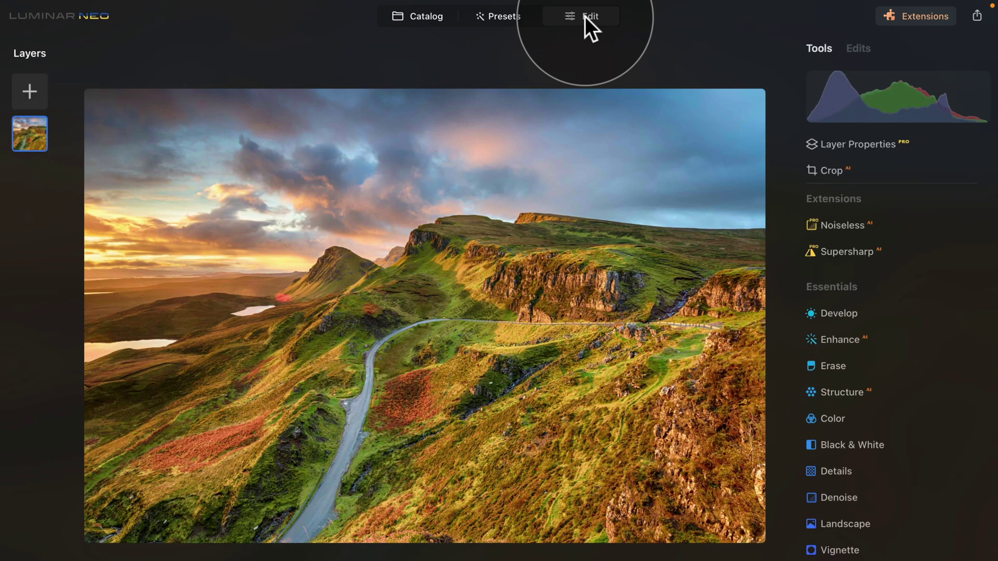
click(855, 313)
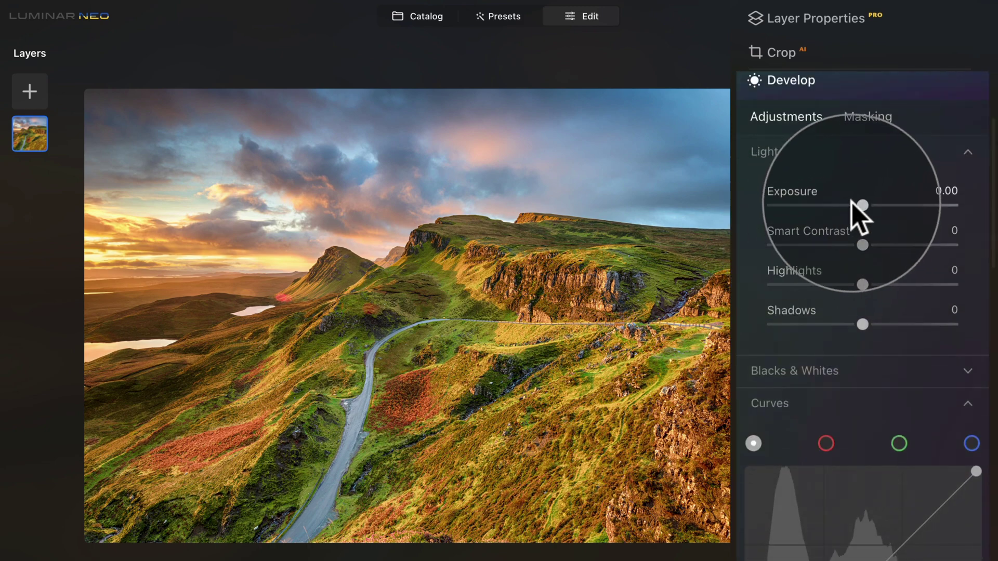
drag(863, 206, 849, 205)
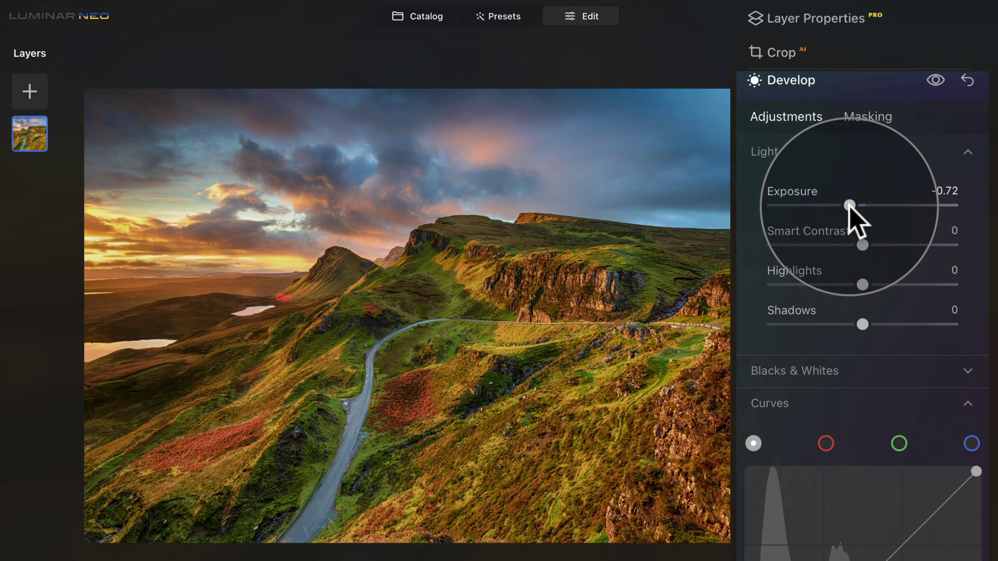
Step: Mask the Develop adjustment with a size 141 brush, painting over the slope around the road and the rocky hillside on the photo's right side
click(860, 116)
click(810, 173)
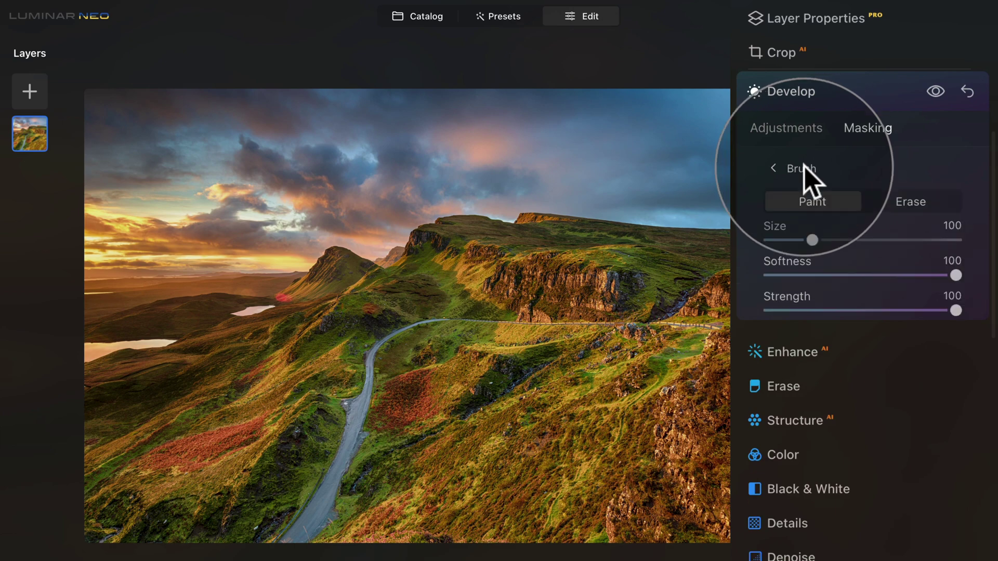
drag(811, 239, 835, 238)
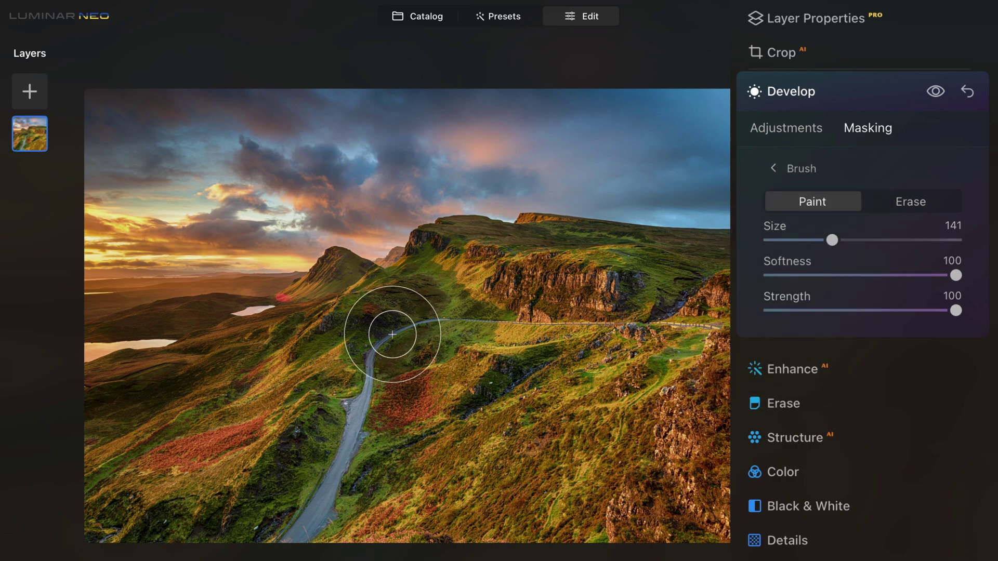
mouse_move(393, 334)
mouse_down()
mouse_move(337, 358)
mouse_move(364, 313)
mouse_move(320, 439)
mouse_up()
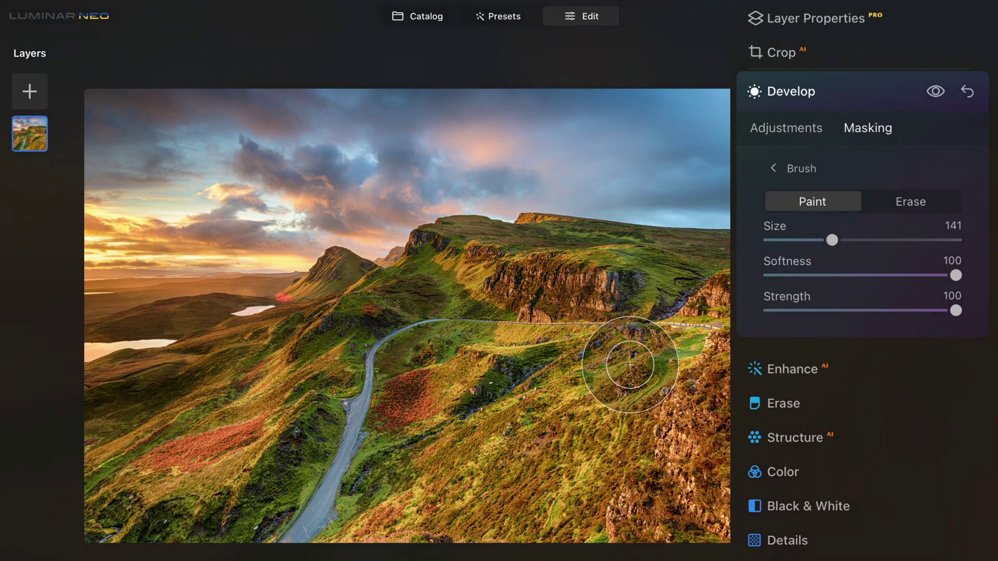
mouse_move(720, 348)
mouse_down()
mouse_move(725, 358)
mouse_move(678, 486)
mouse_move(689, 431)
mouse_up()
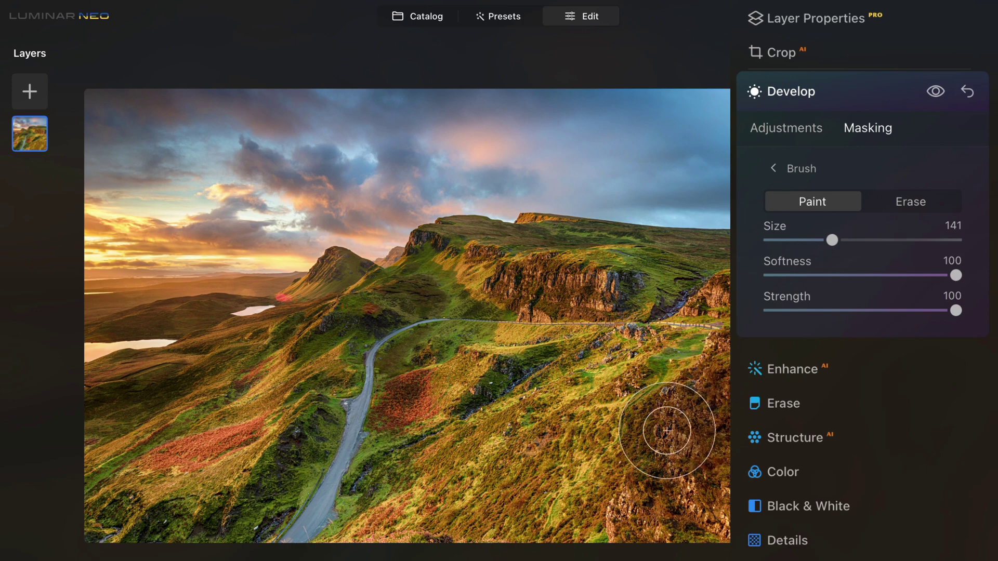